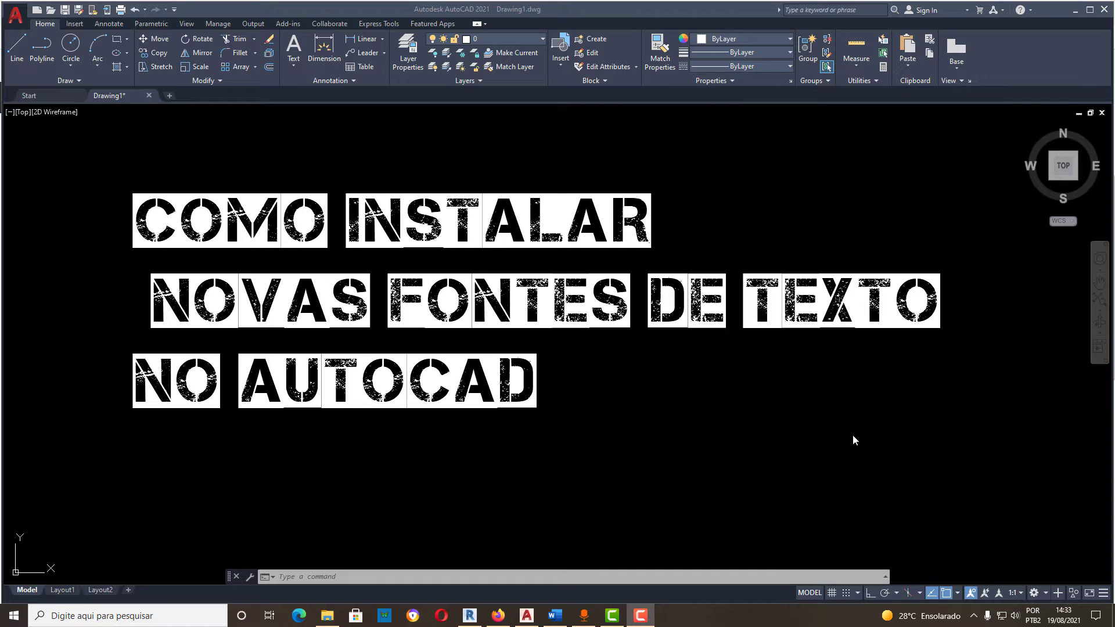
# Show the Autodesk font-installation article and underline its sentence on TrueType (.ttf) font support
pyautogui.click(498, 615)
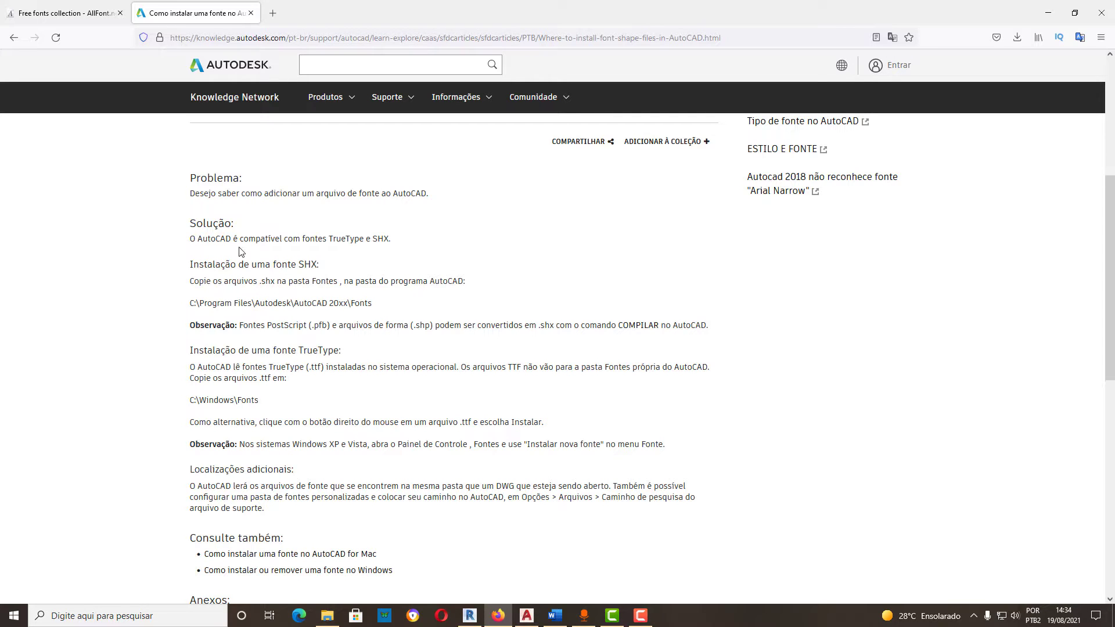
pyautogui.moveTo(182, 244); pyautogui.dragTo(411, 244)
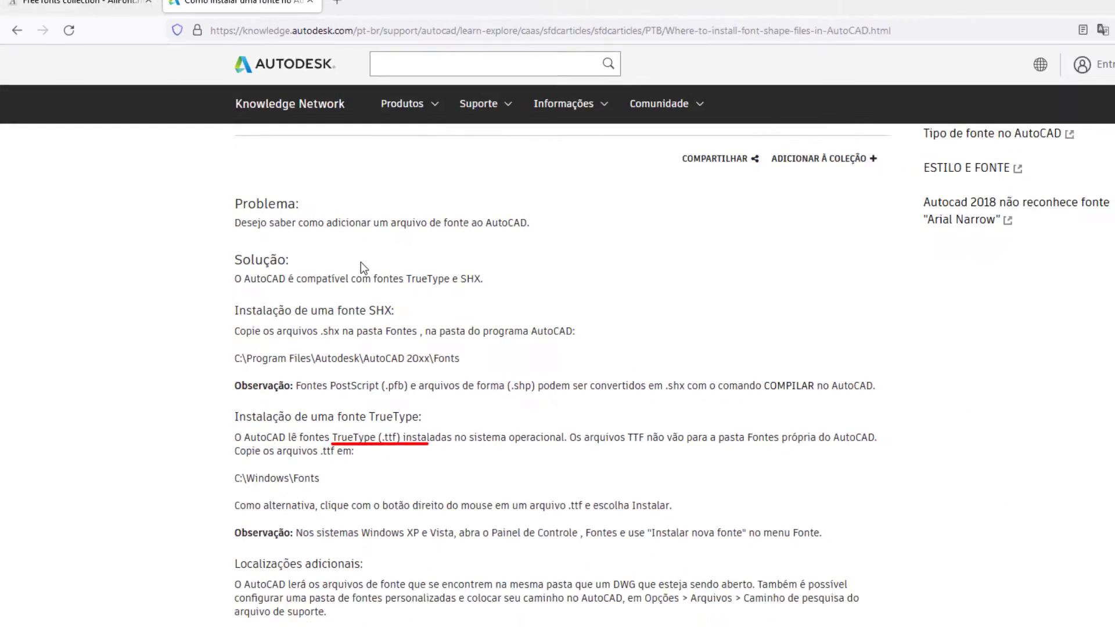
# Browse AllFont.net's Alternative fonts category down to the list showing Yellowjacket Shadow
pyautogui.click(48, 11)
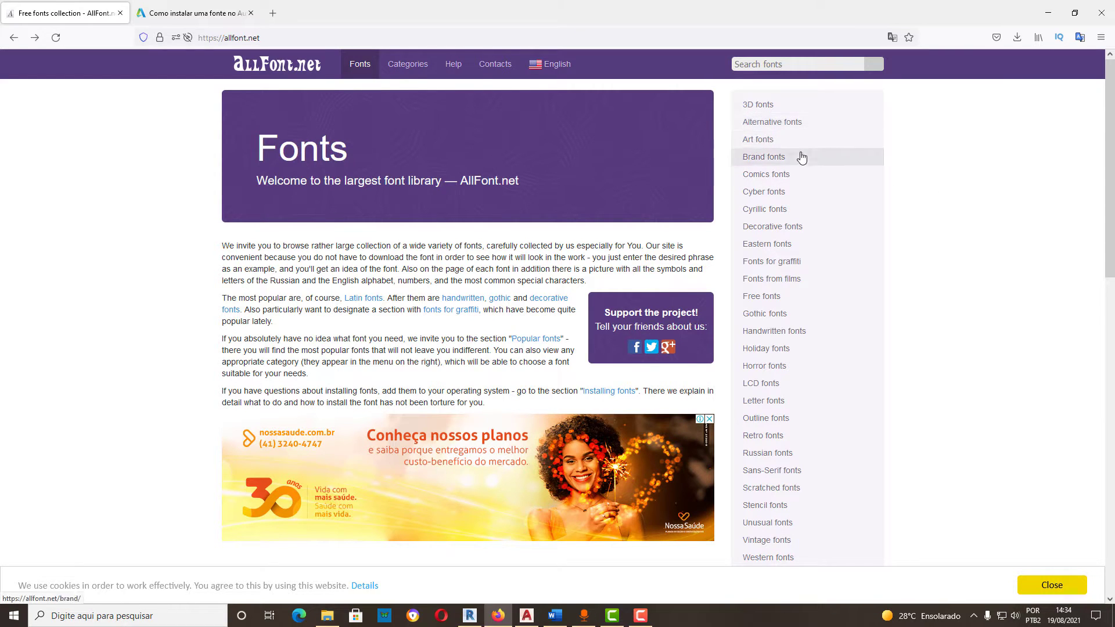
pyautogui.click(789, 123)
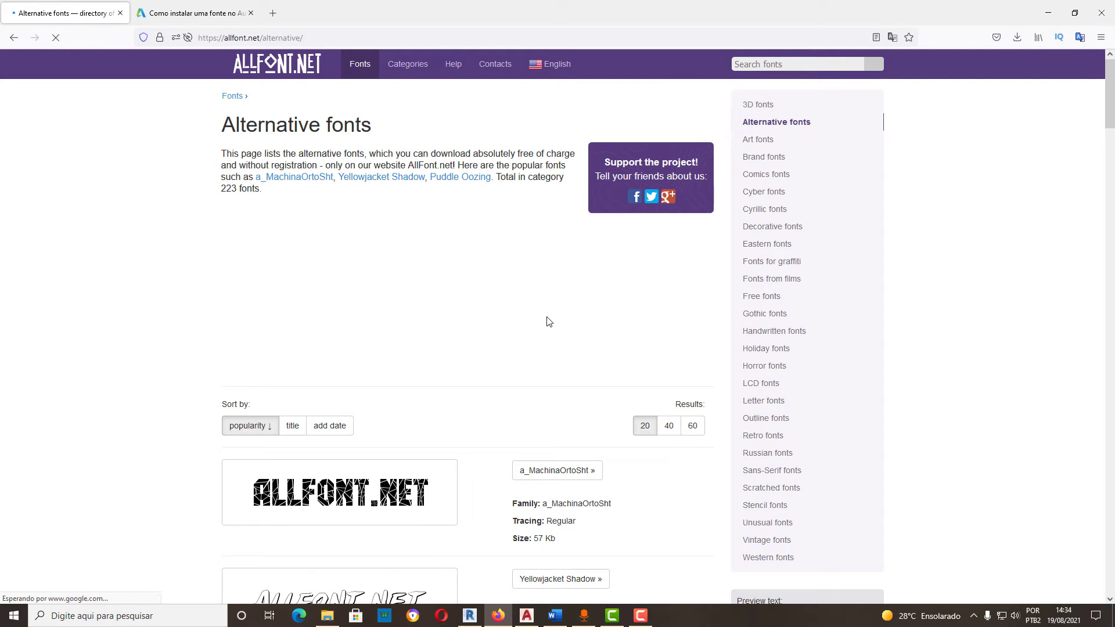
pyautogui.scroll(-2, 494, 440)
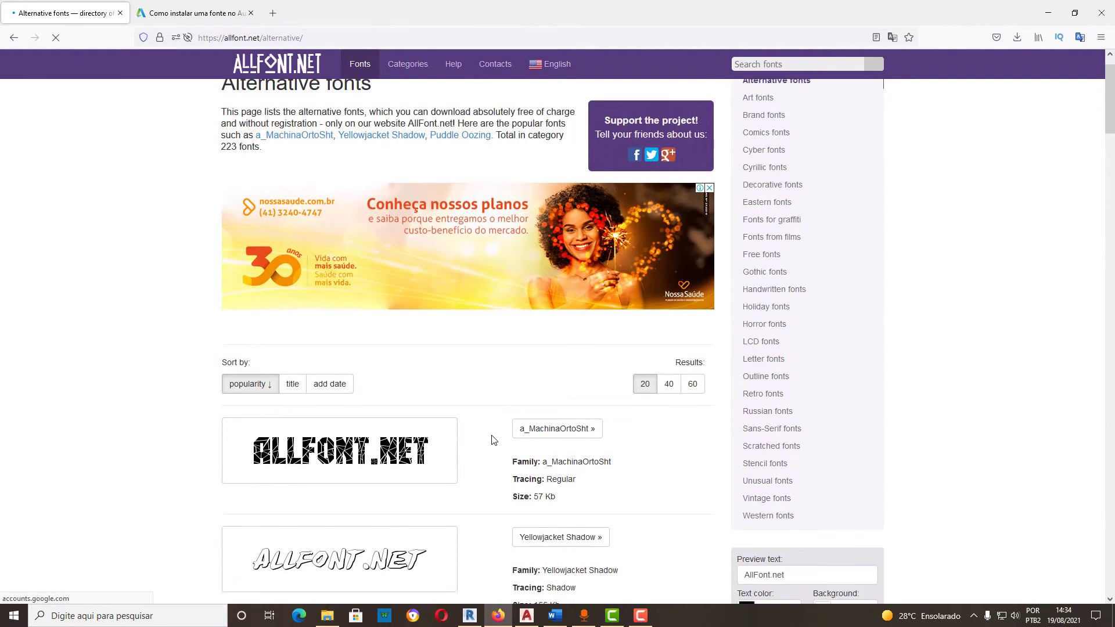
pyautogui.scroll(-3, 492, 440)
pyautogui.scroll(-2, 490, 423)
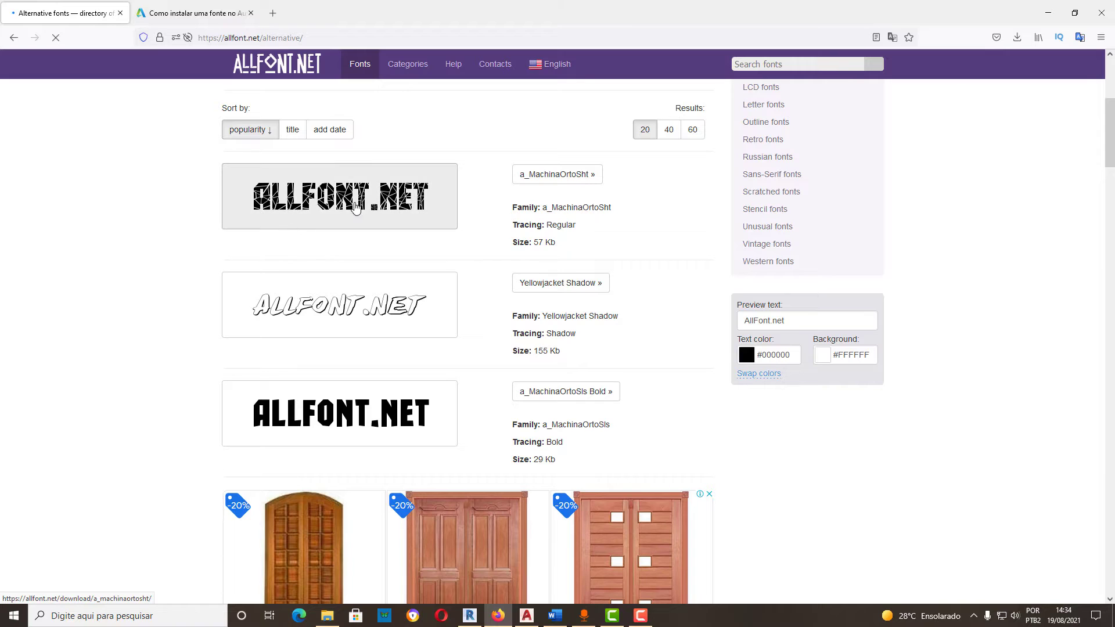
pyautogui.click(527, 618)
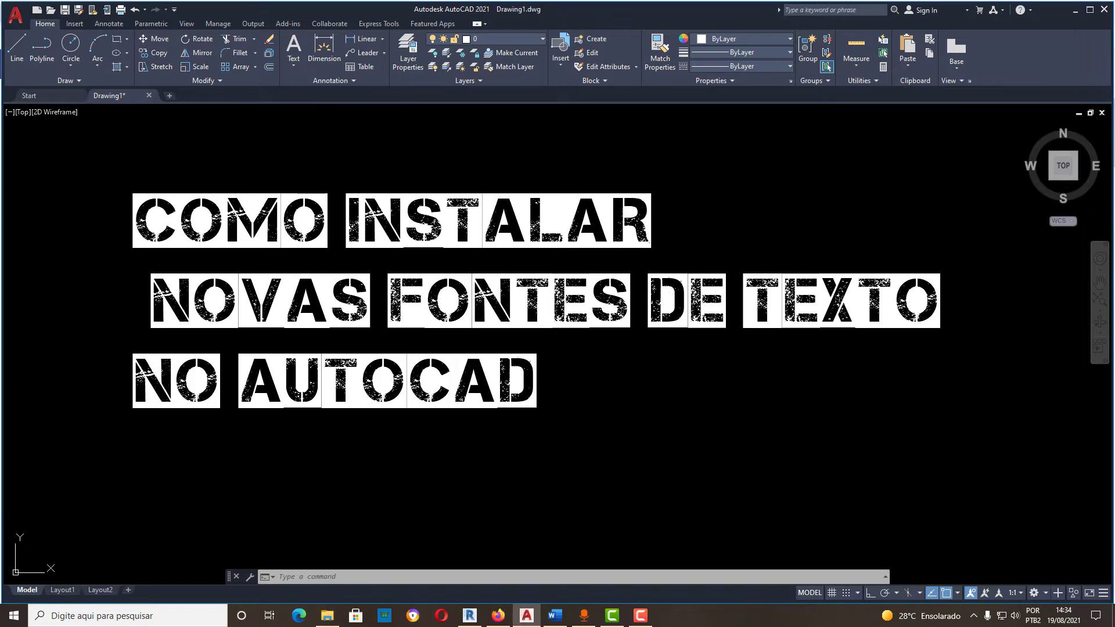
pyautogui.click(501, 617)
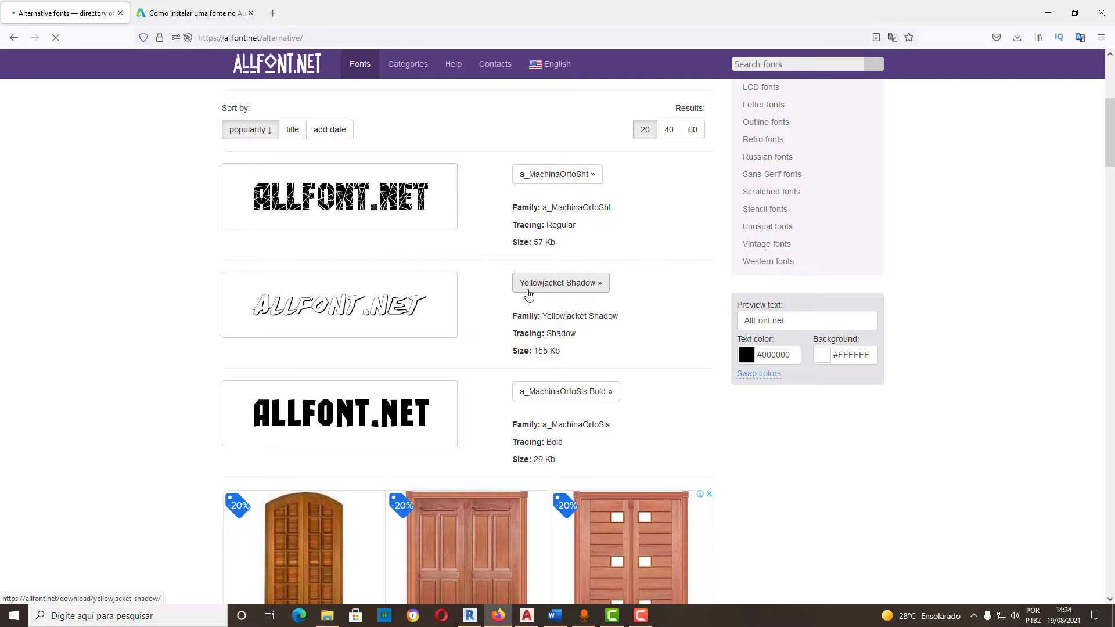
# Window-select and erase the stencil title image in the AutoCAD drawing
pyautogui.click(527, 615)
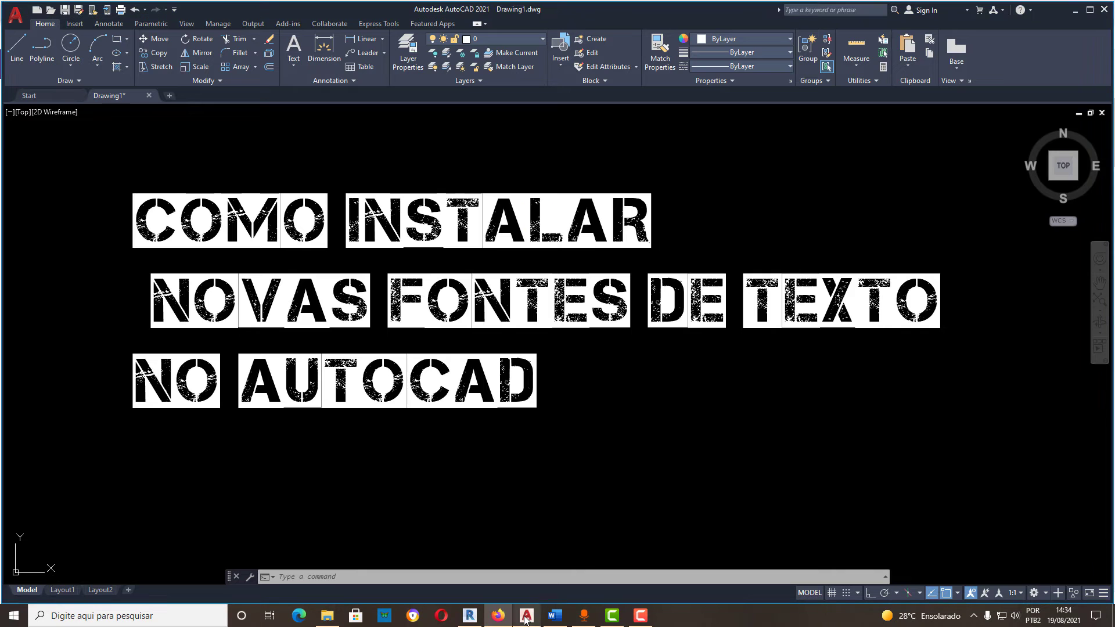
pyautogui.click(664, 471)
pyautogui.click(333, 174)
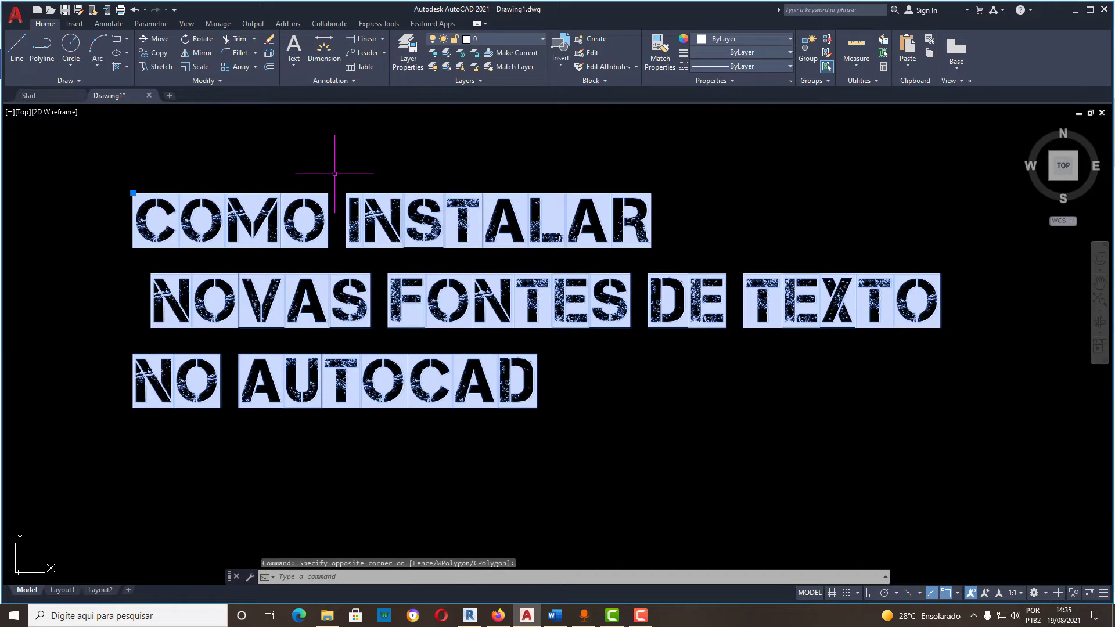
pyautogui.press('Delete')
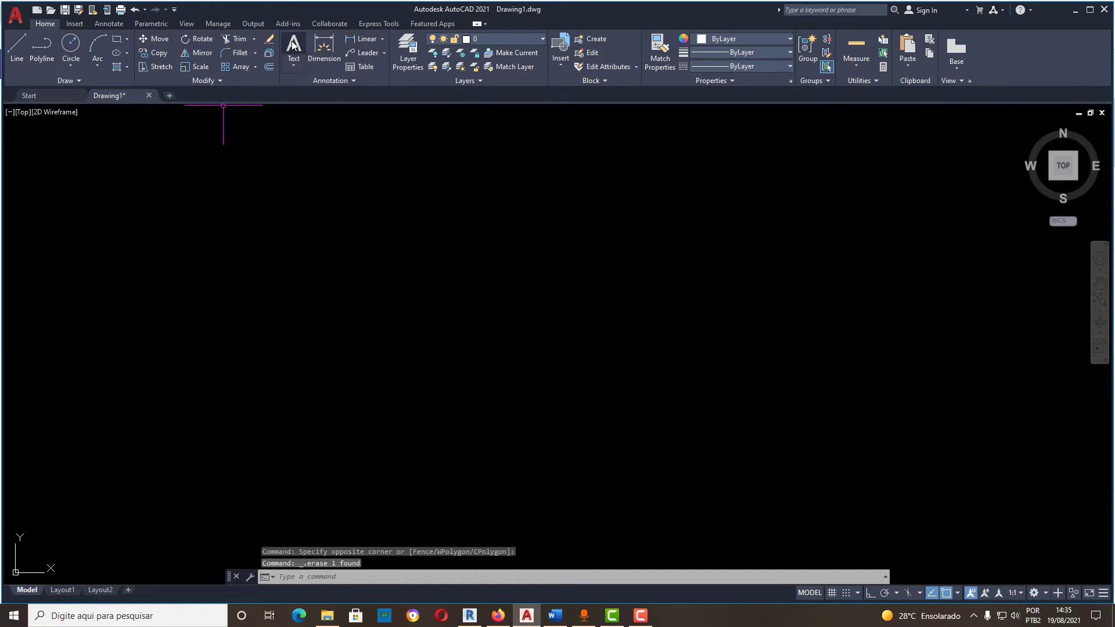
# Review the MTEXT font list, keeping Arial, then close AutoCAD without saving (Não)
pyautogui.click(293, 47)
pyautogui.click(261, 240)
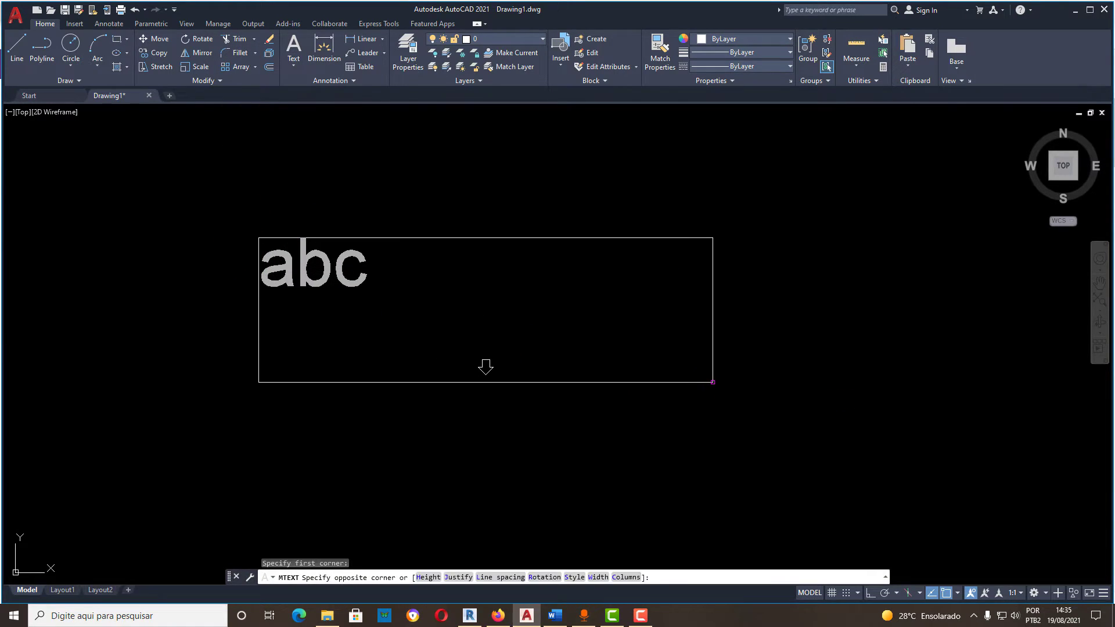
pyautogui.click(714, 385)
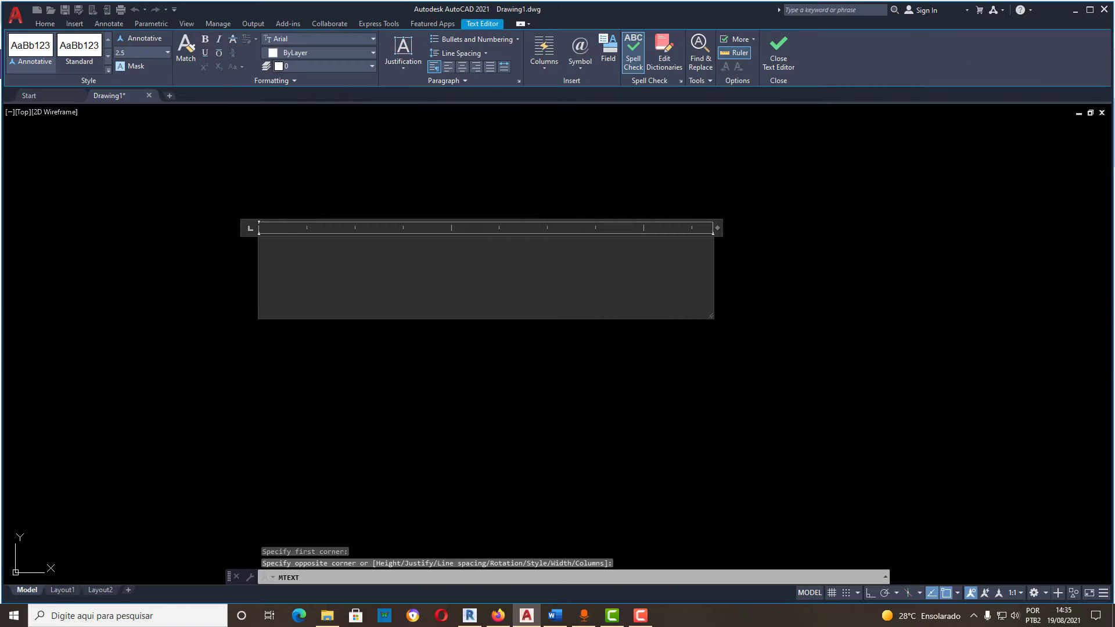
pyautogui.click(370, 40)
pyautogui.moveTo(386, 71); pyautogui.dragTo(385, 256)
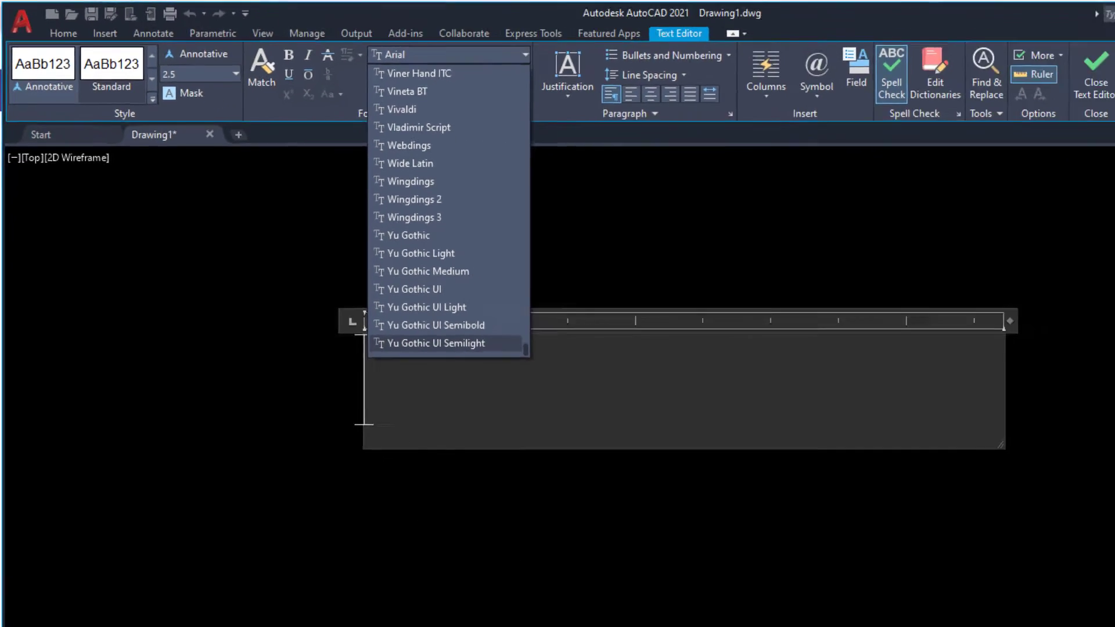
pyautogui.click(840, 363)
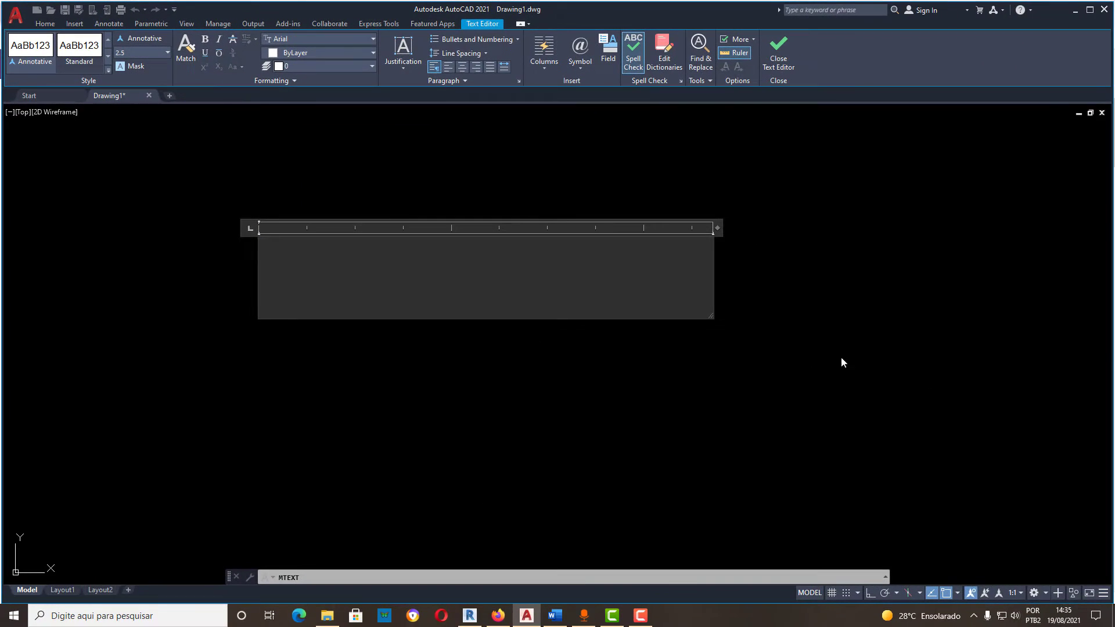
pyautogui.click(886, 207)
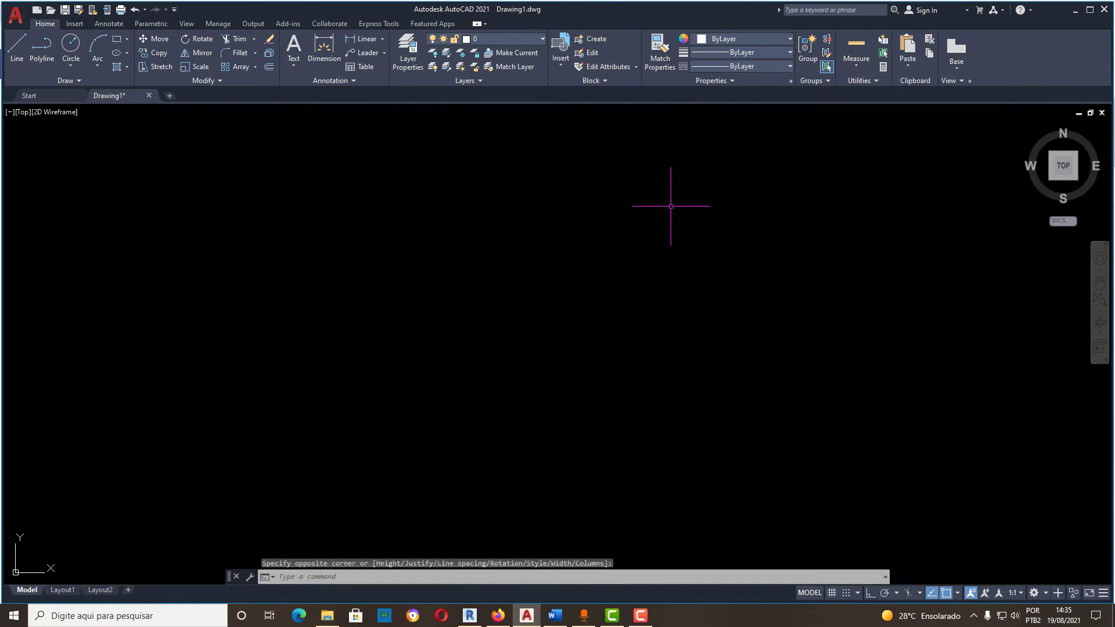
pyautogui.click(1105, 10)
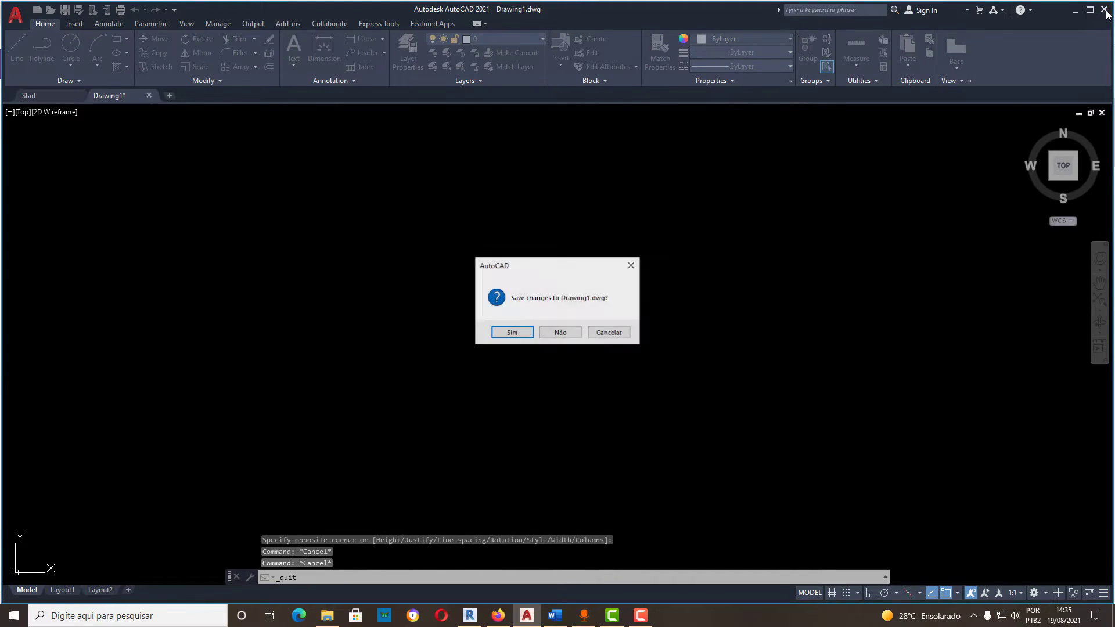
pyautogui.click(560, 333)
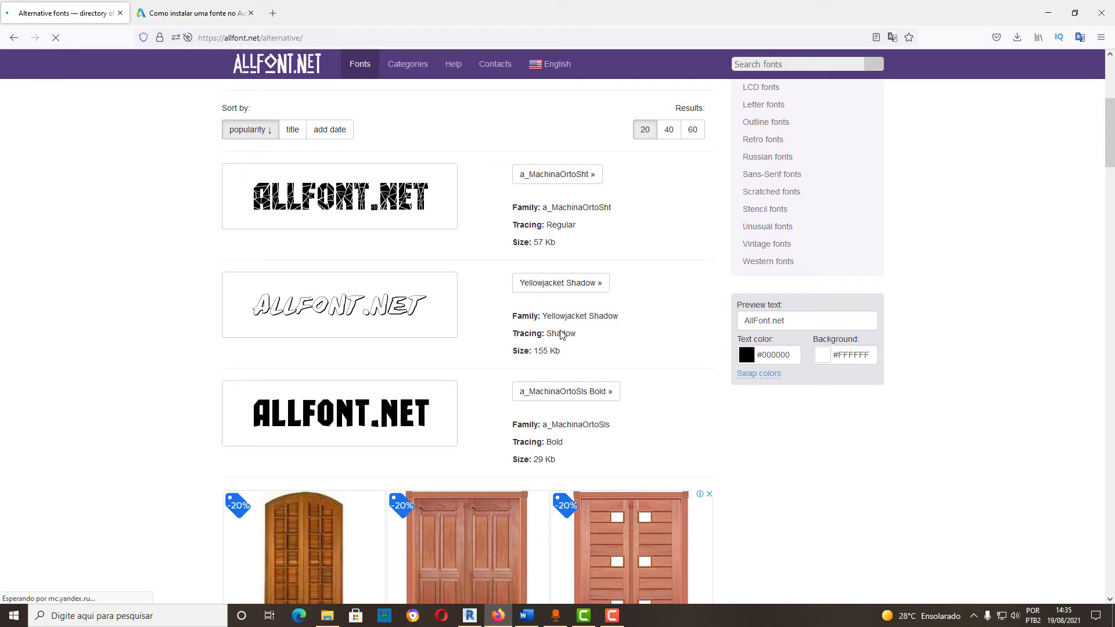
pyautogui.click(527, 615)
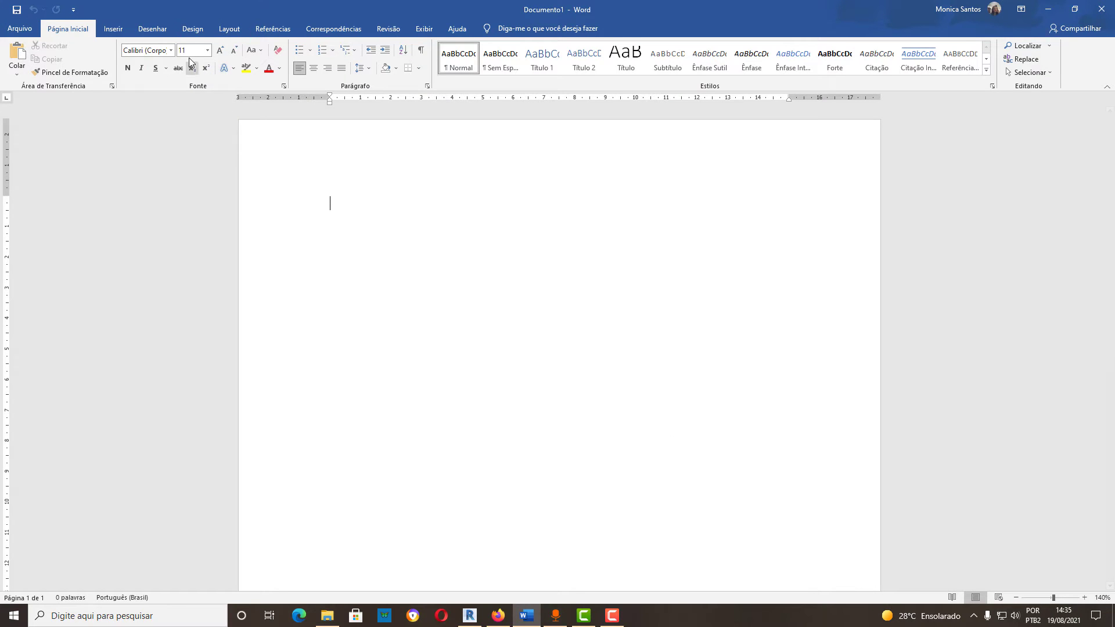
pyautogui.click(171, 51)
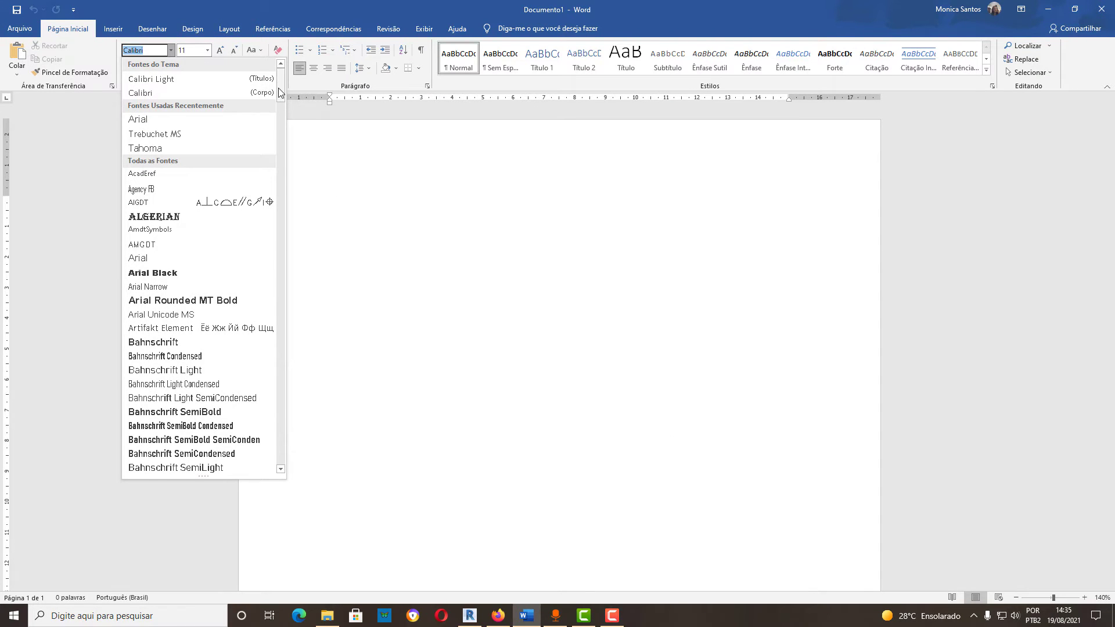
pyautogui.moveTo(280, 87); pyautogui.dragTo(282, 477)
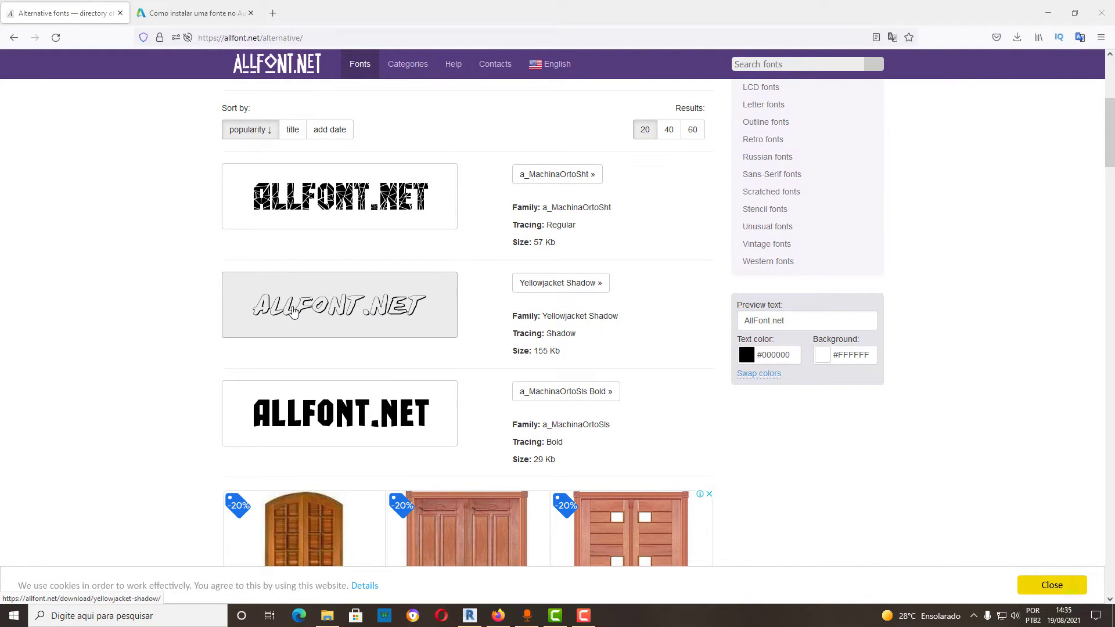
# Open the Yellowjacket Shadow download page and scroll down to its download button
pyautogui.click(556, 287)
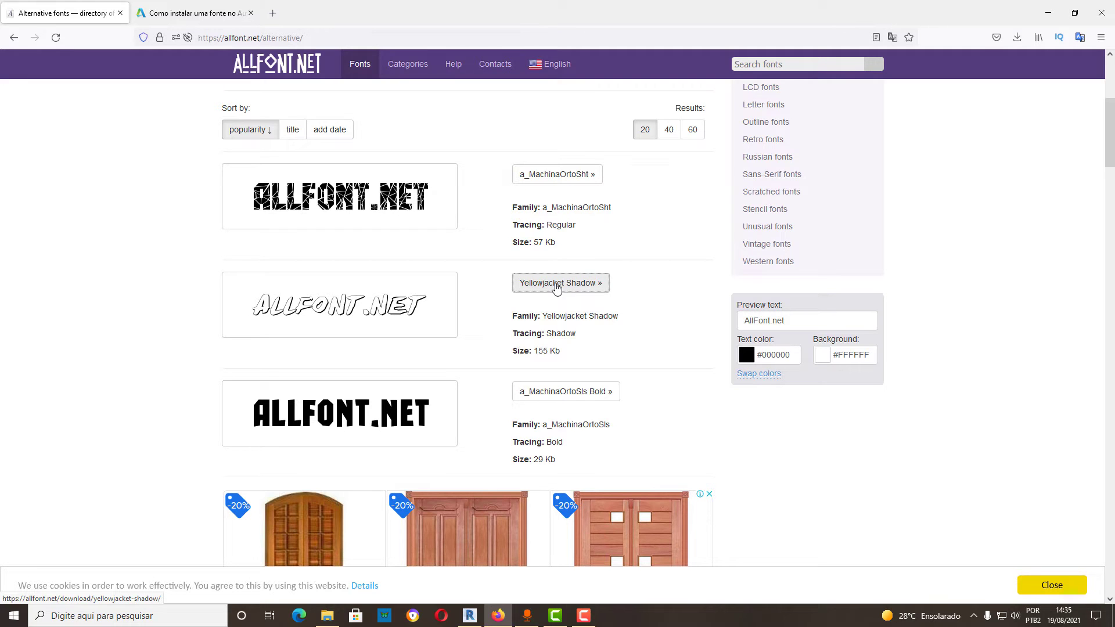
pyautogui.scroll(-3, 424, 324)
pyautogui.scroll(-2, 504, 463)
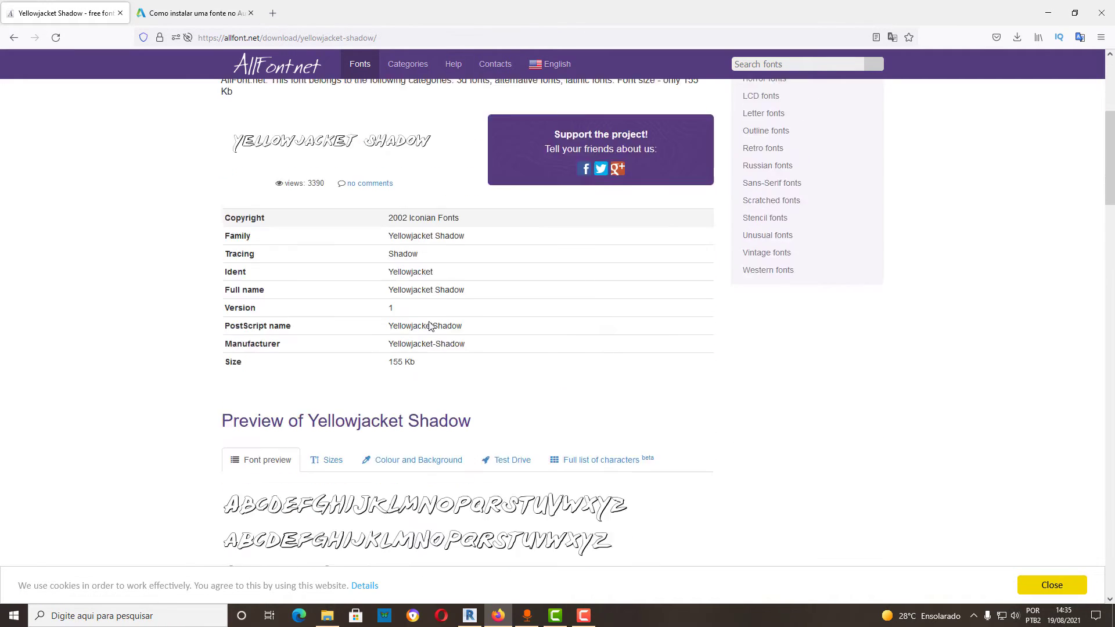
pyautogui.scroll(-1, 553, 337)
pyautogui.scroll(-3, 553, 337)
pyautogui.scroll(-4, 553, 336)
pyautogui.scroll(-4, 552, 334)
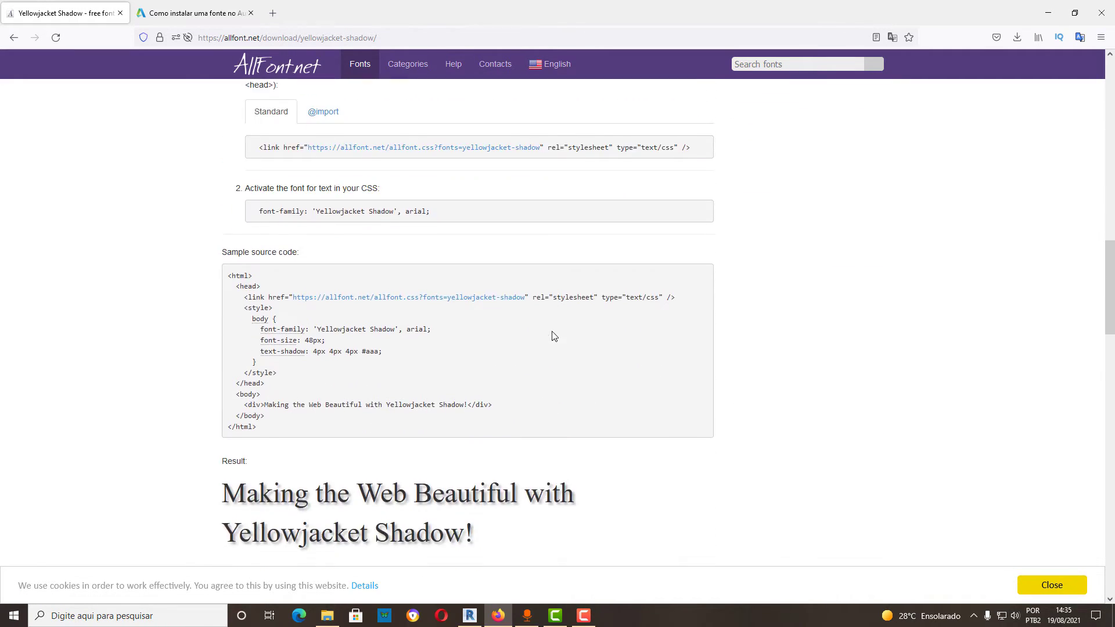
pyautogui.scroll(-3, 552, 332)
pyautogui.scroll(-3, 553, 331)
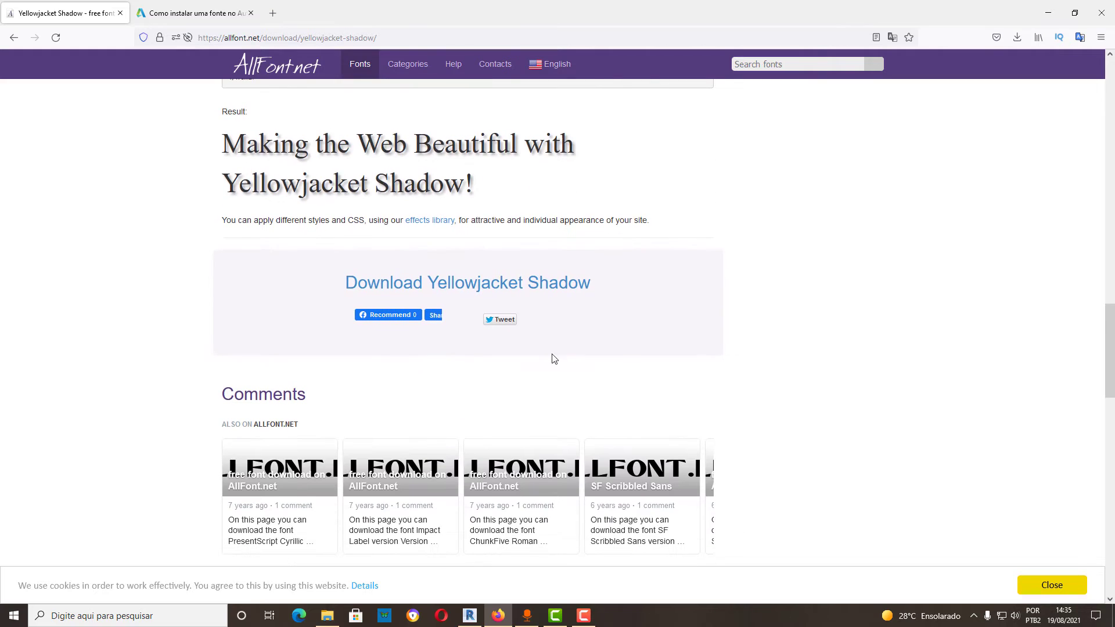
# Download Yellowjacket Shadow after passing the reCAPTCHA and confirming non-commercial use
pyautogui.click(365, 290)
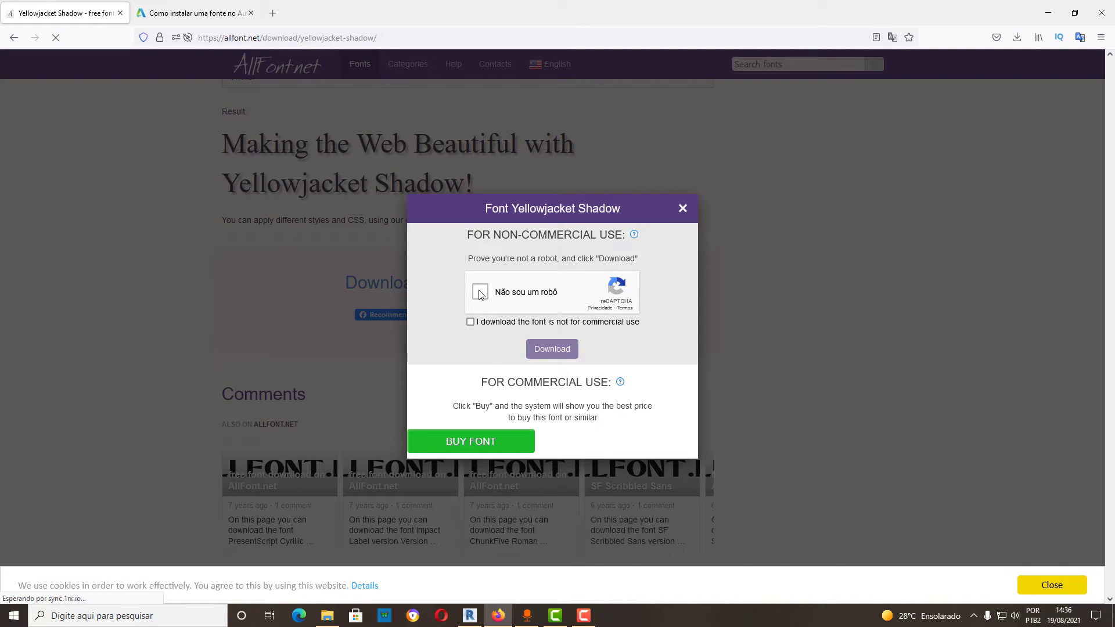
pyautogui.click(480, 293)
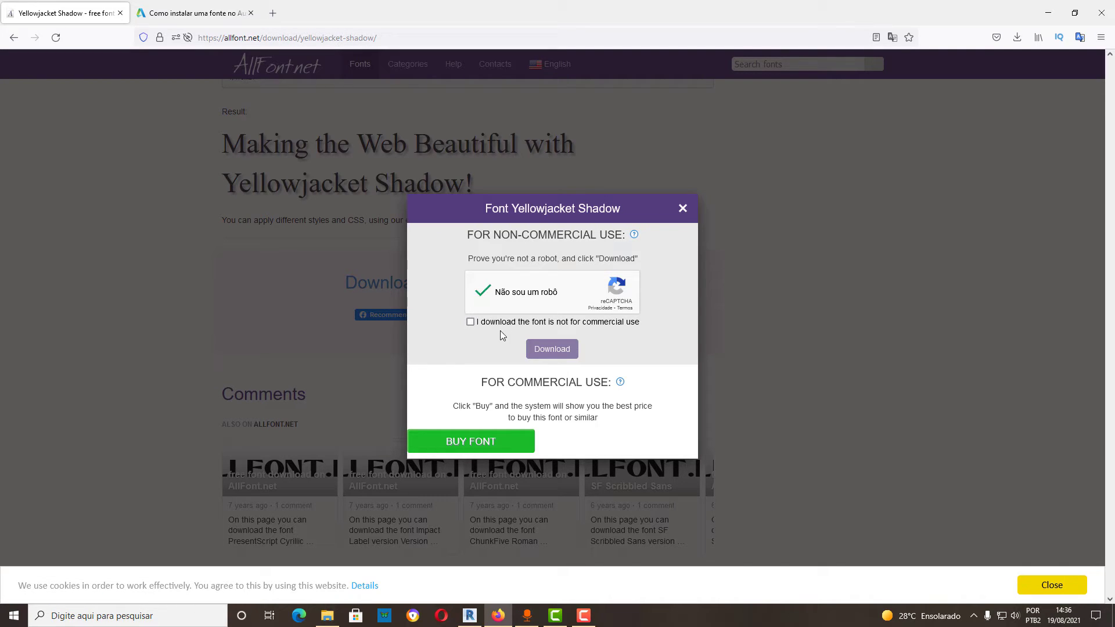
pyautogui.click(470, 323)
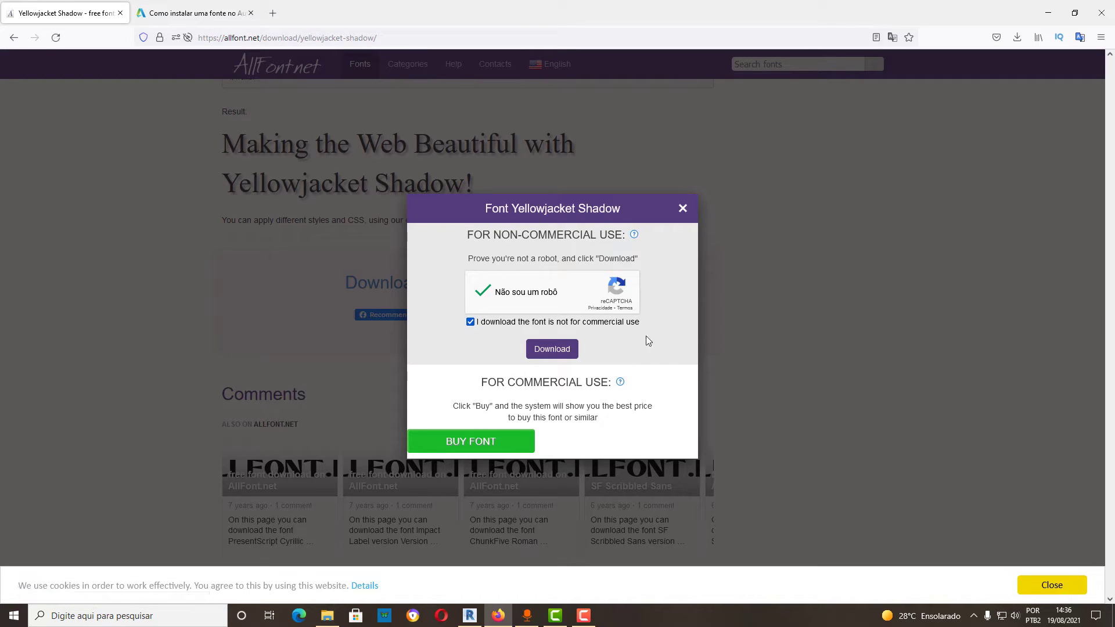
pyautogui.click(552, 350)
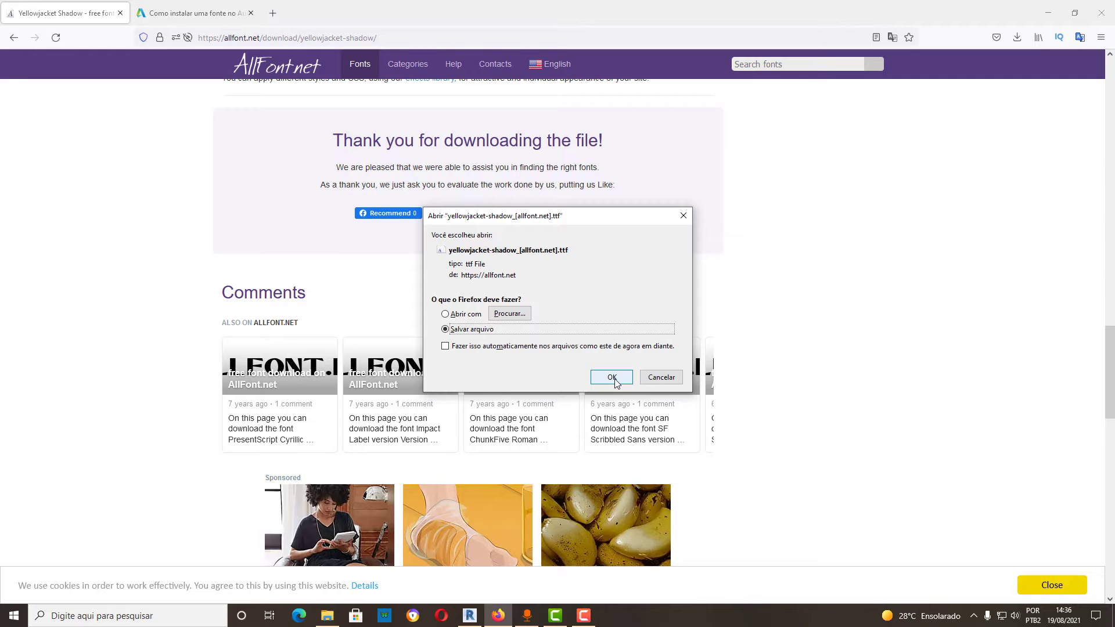
# Save yellowjacket-shadow_[allfont.net].ttf into Documentos > Fontes de Texto and show that folder
pyautogui.click(611, 377)
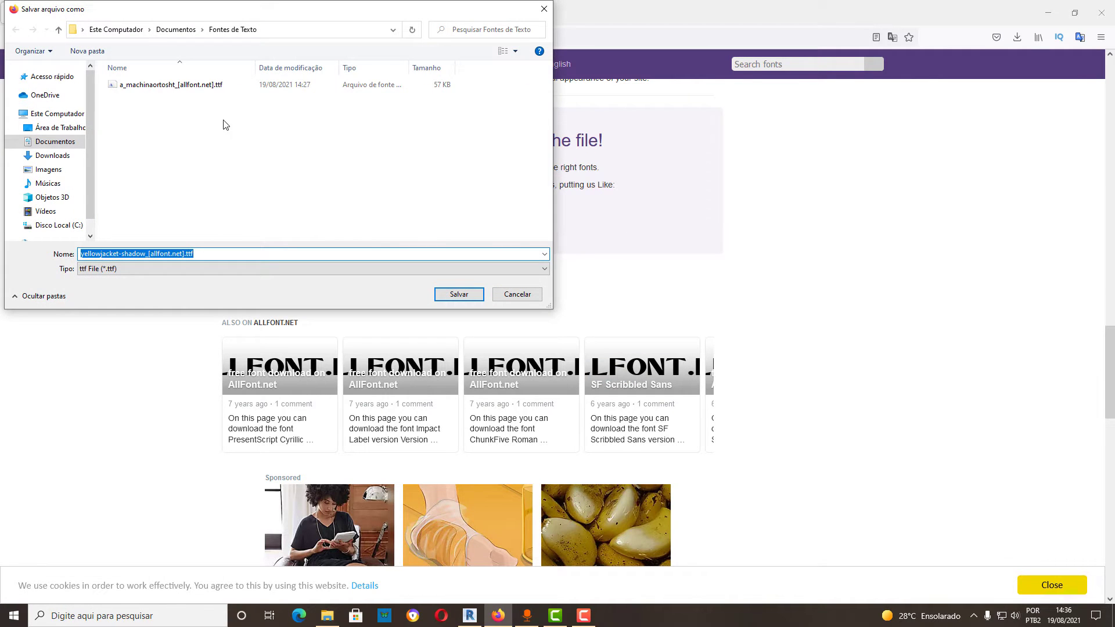
pyautogui.moveTo(52, 152)
pyautogui.click(459, 294)
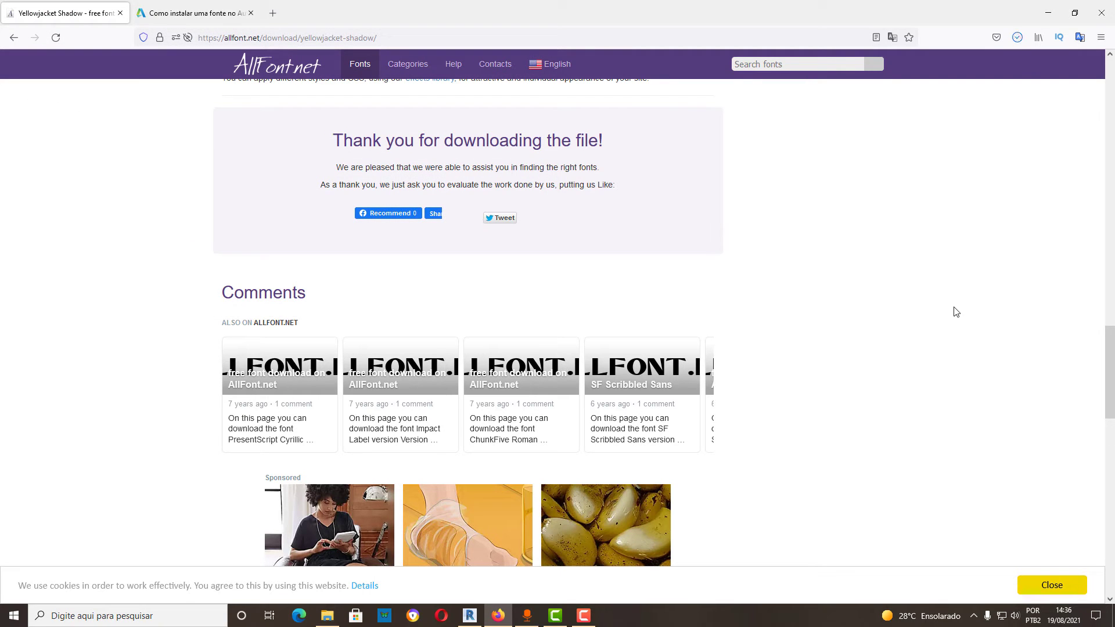
pyautogui.click(1016, 37)
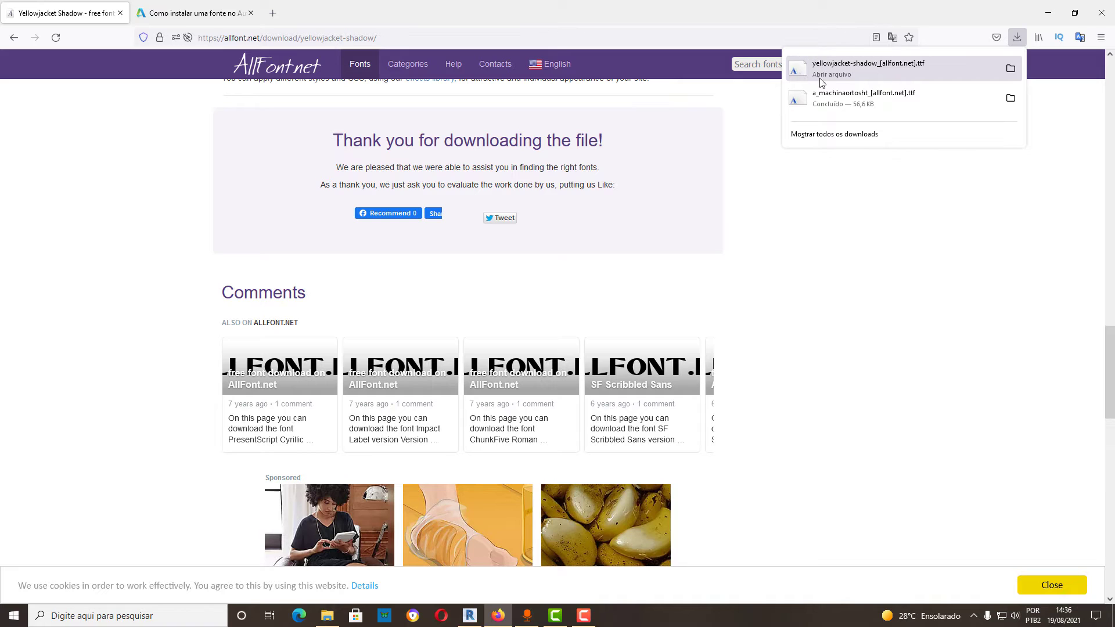
pyautogui.click(888, 340)
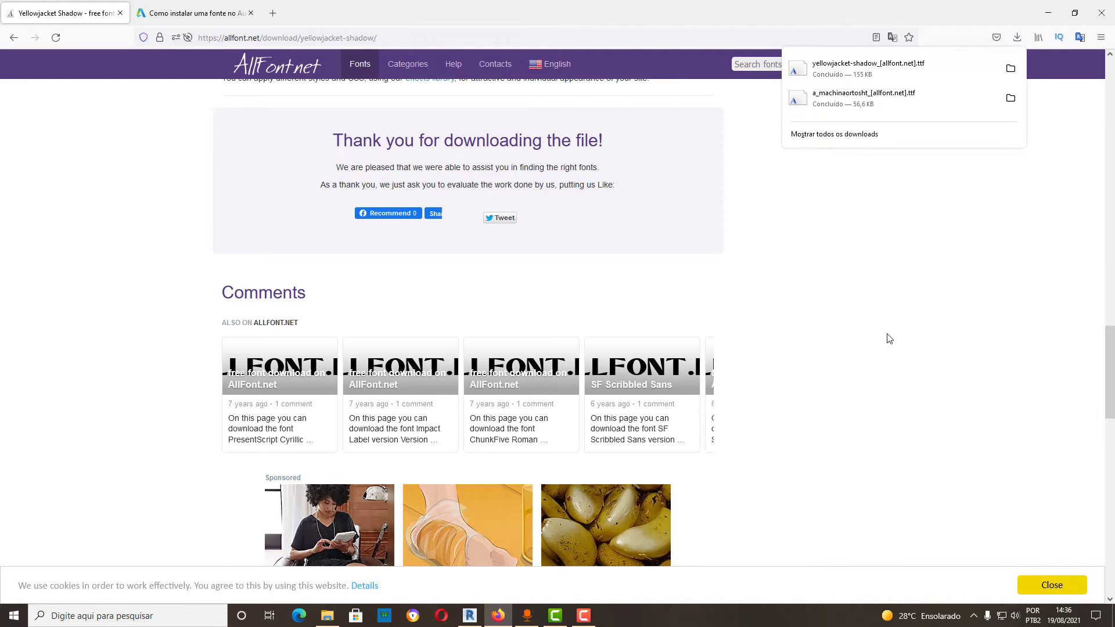
pyautogui.click(328, 620)
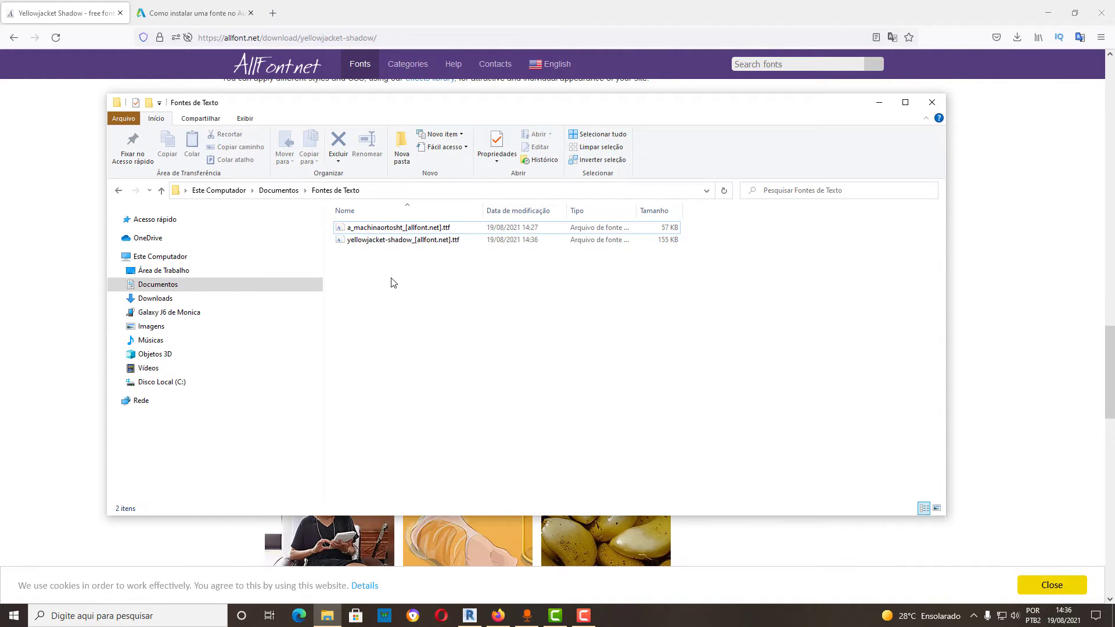
# Install yellowjacket-shadow_[allfont.net].ttf with Instalar para todos os usuários
pyautogui.click(381, 241)
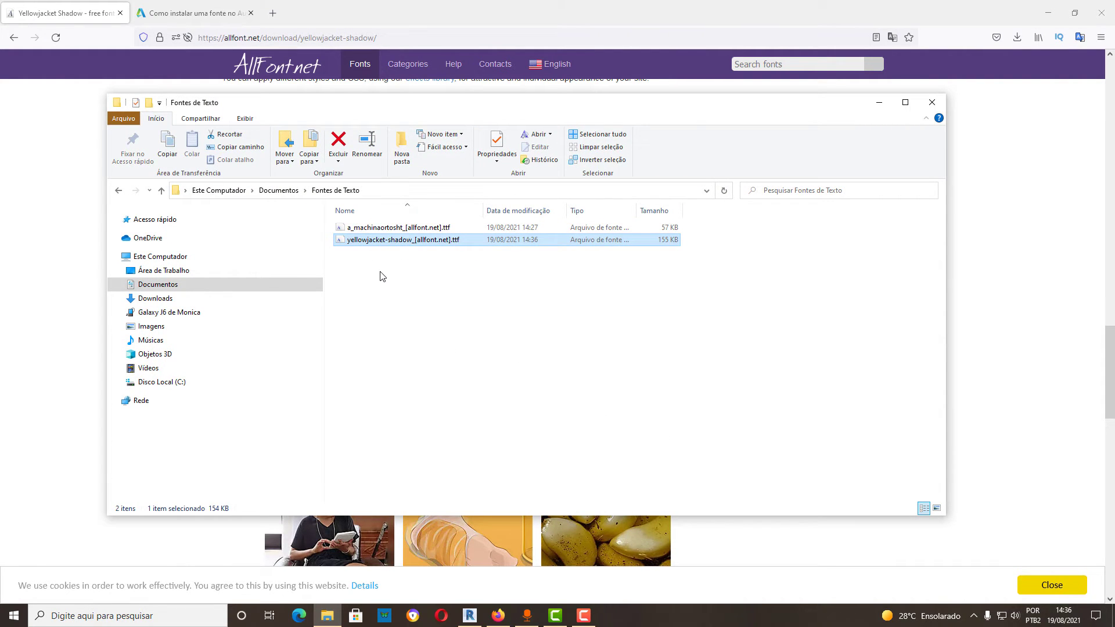
pyautogui.rightClick(366, 243)
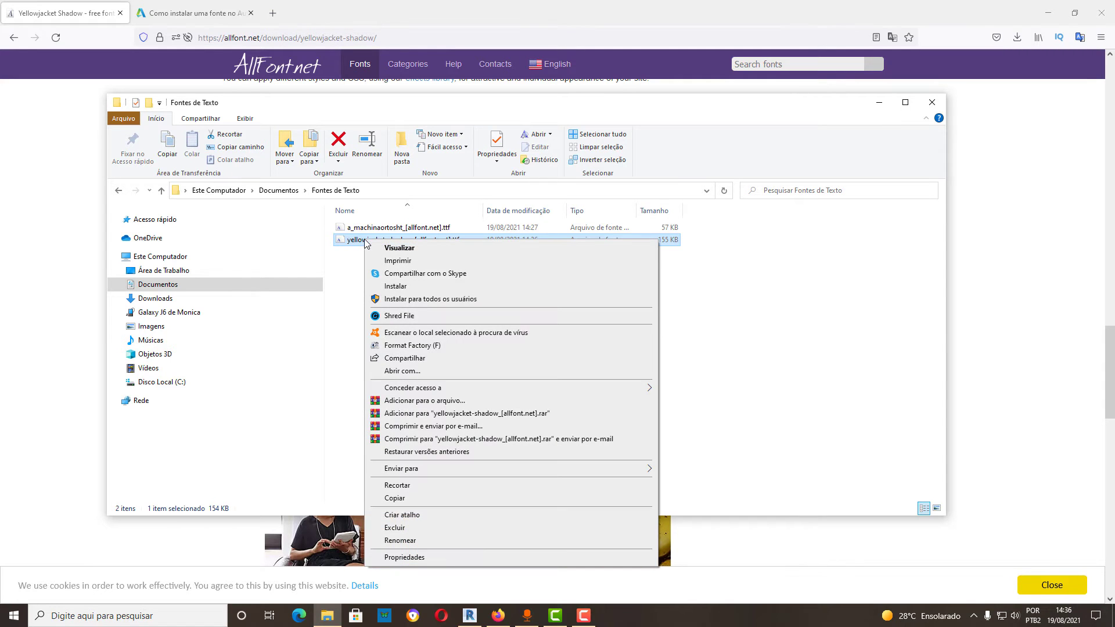
pyautogui.click(415, 300)
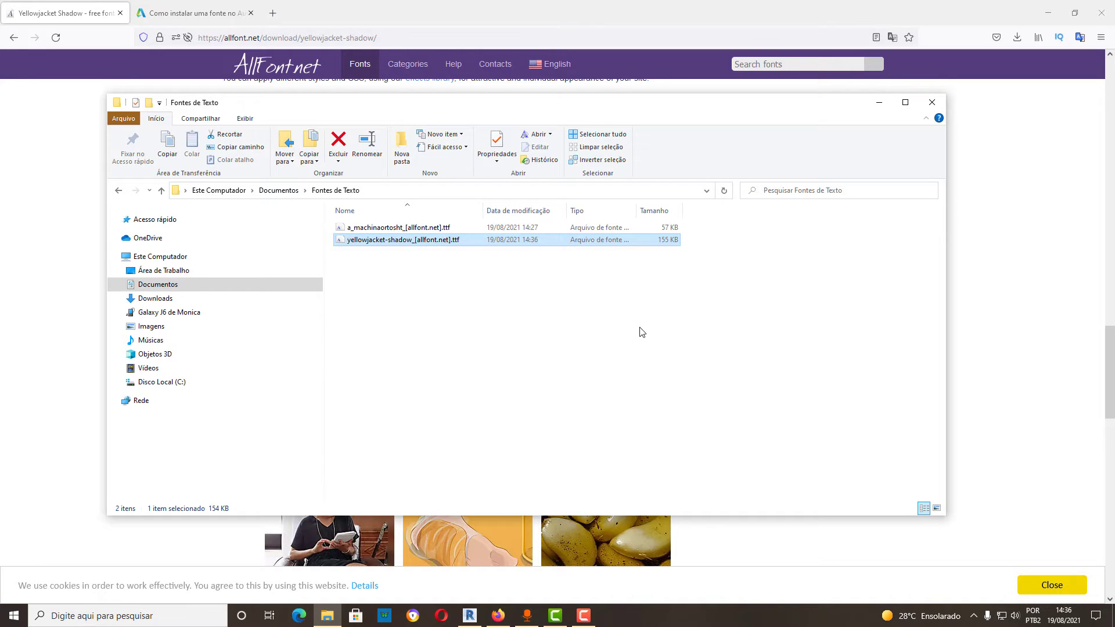
# Close Firefox and all its tabs, then move the Fontes de Texto window to the lower left
pyautogui.click(932, 103)
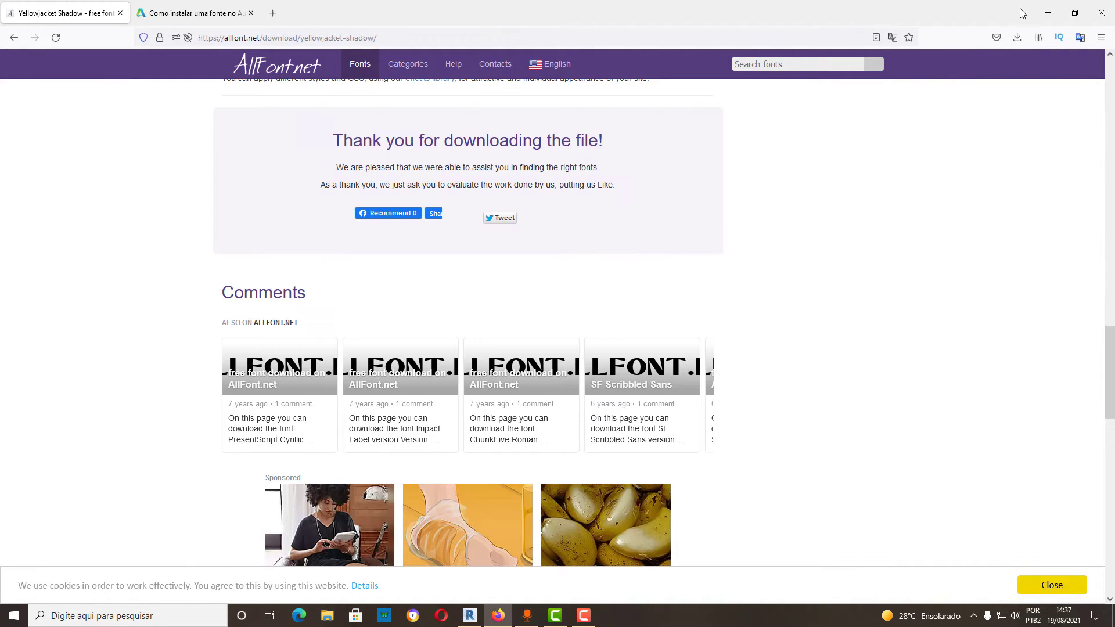
pyautogui.click(1103, 14)
pyautogui.click(598, 122)
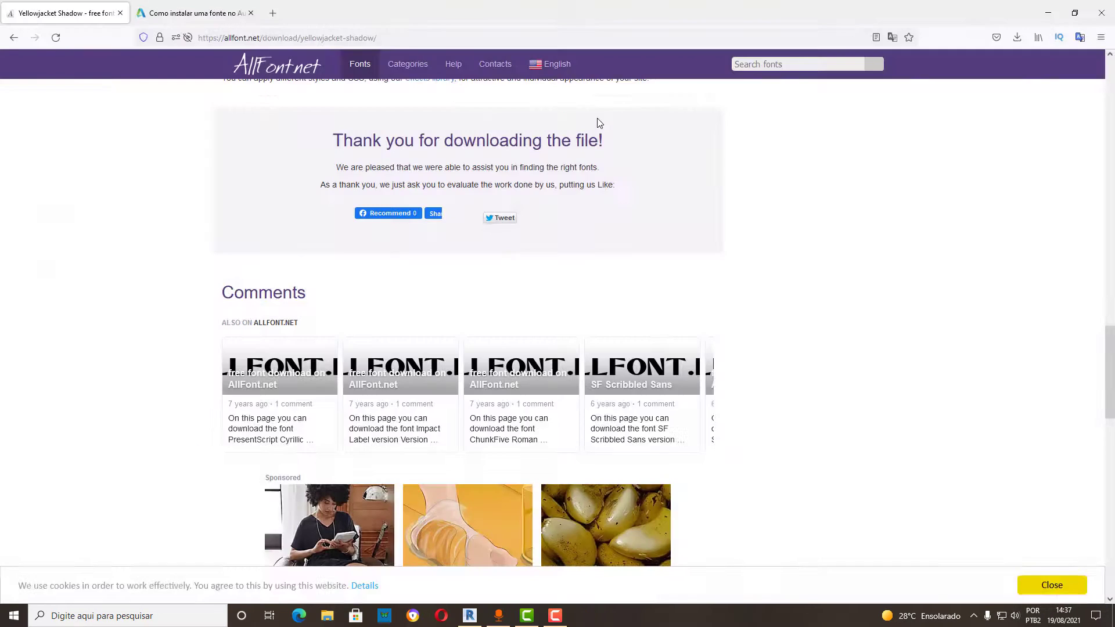
pyautogui.moveTo(806, 129)
pyautogui.mouseDown()
pyautogui.moveTo(682, 195)
pyautogui.moveTo(684, 298)
pyautogui.mouseUp()
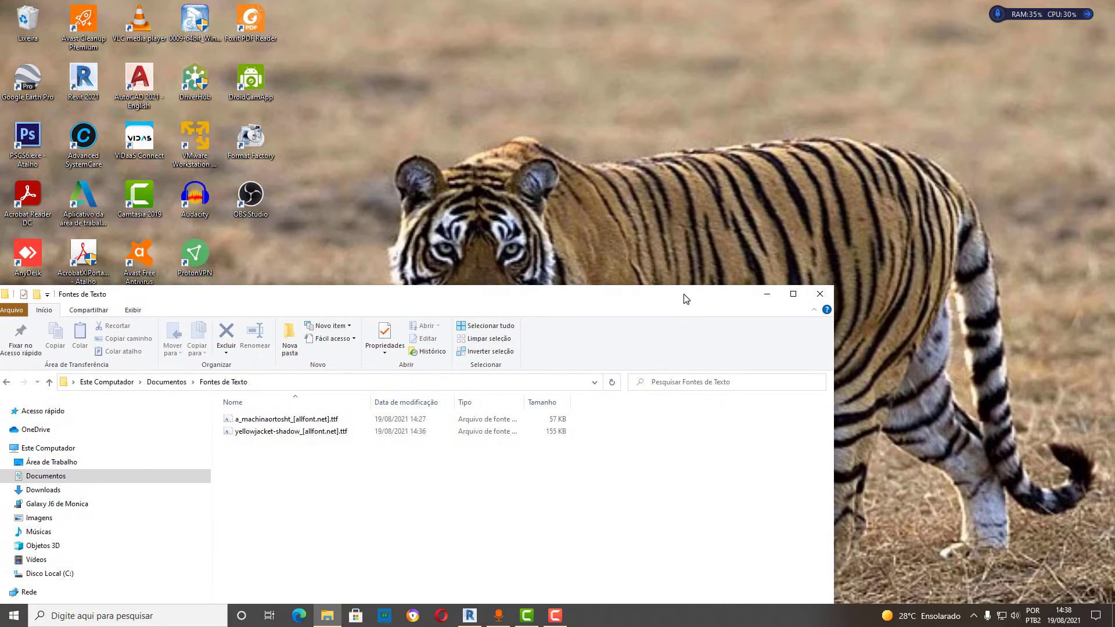
# Open AutoCAD 2021's Fonts folder via the shortcut's file location and place it at the right
pyautogui.rightClick(141, 81)
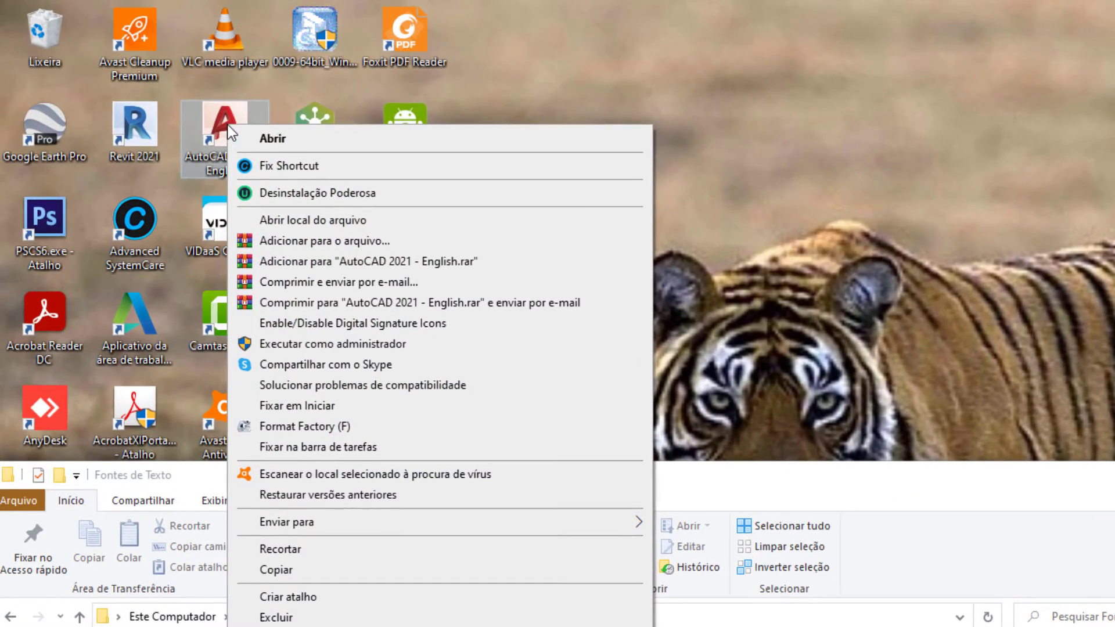
pyautogui.click(305, 221)
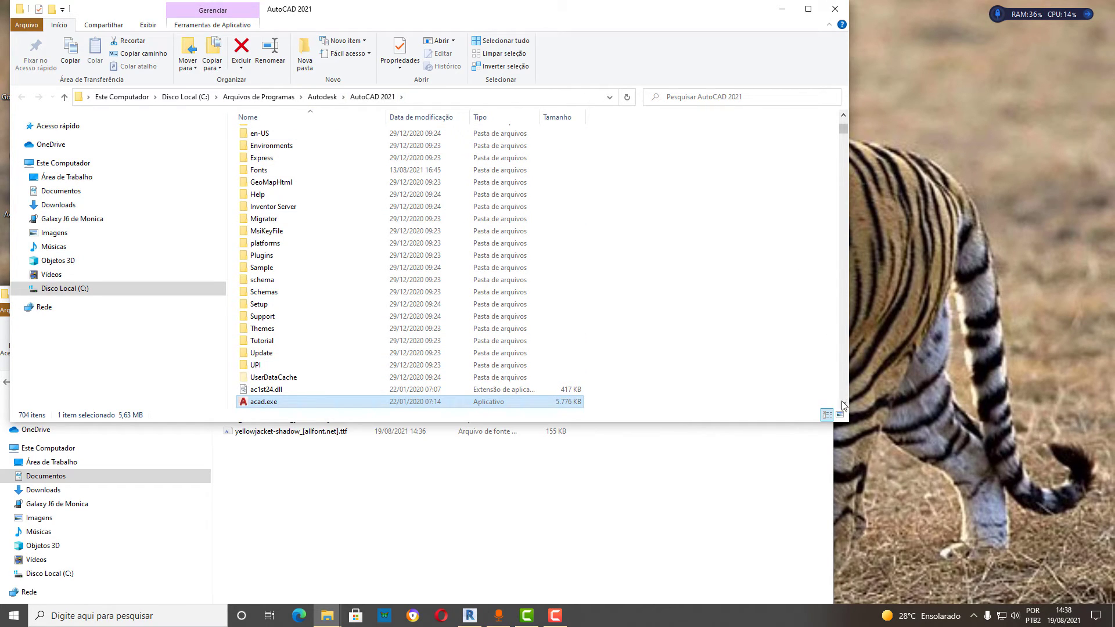
pyautogui.moveTo(840, 130); pyautogui.dragTo(845, 123)
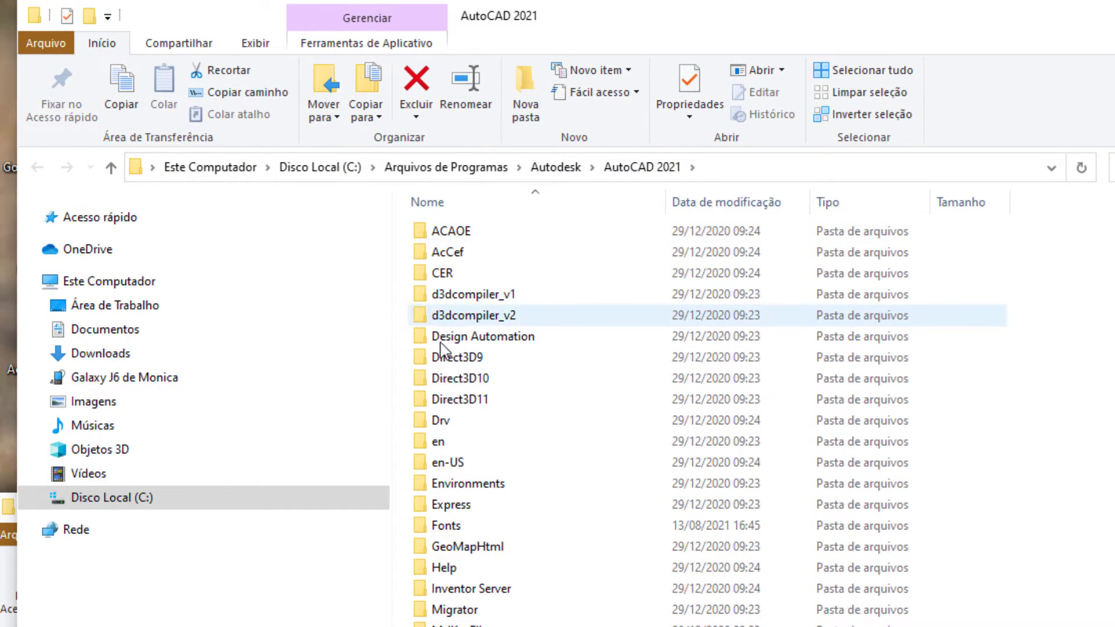
pyautogui.doubleClick(446, 525)
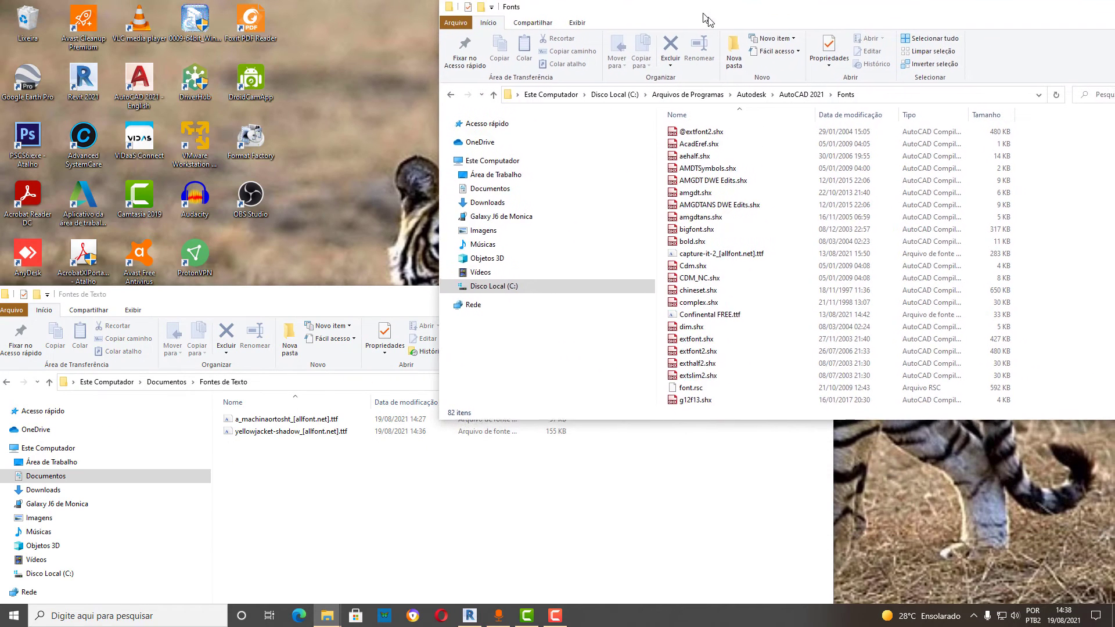
pyautogui.moveTo(276, 20)
pyautogui.mouseDown()
pyautogui.moveTo(714, 23)
pyautogui.moveTo(585, 19)
pyautogui.mouseUp()
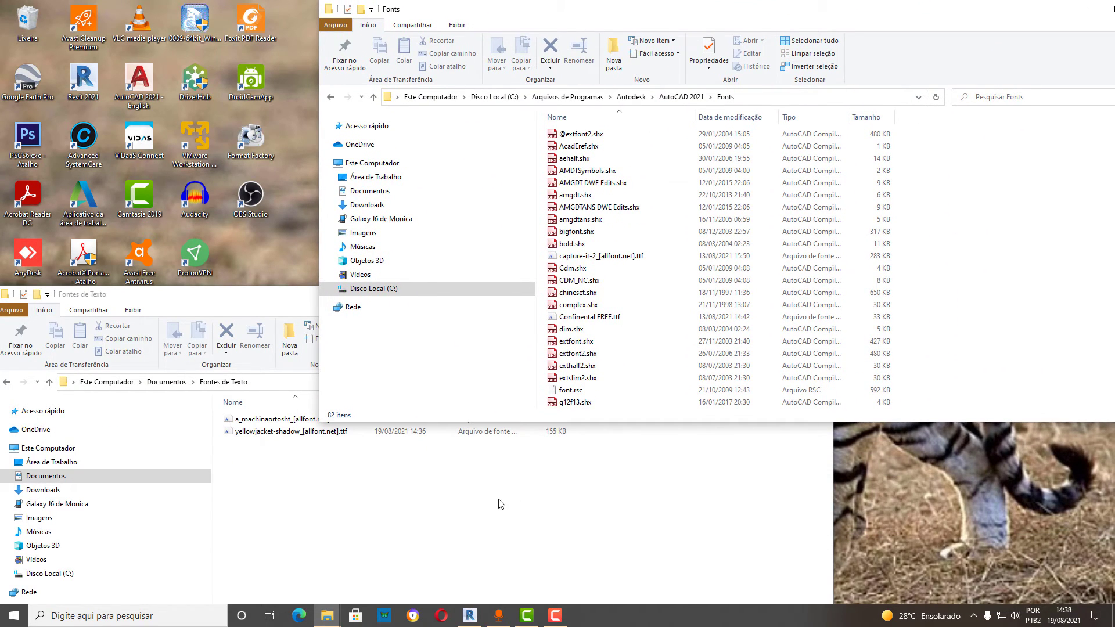
# Copy yellowjacket-shadow_[allfont.net].ttf into AutoCAD 2021\Fonts, granting permission, then close that window
pyautogui.click(246, 433)
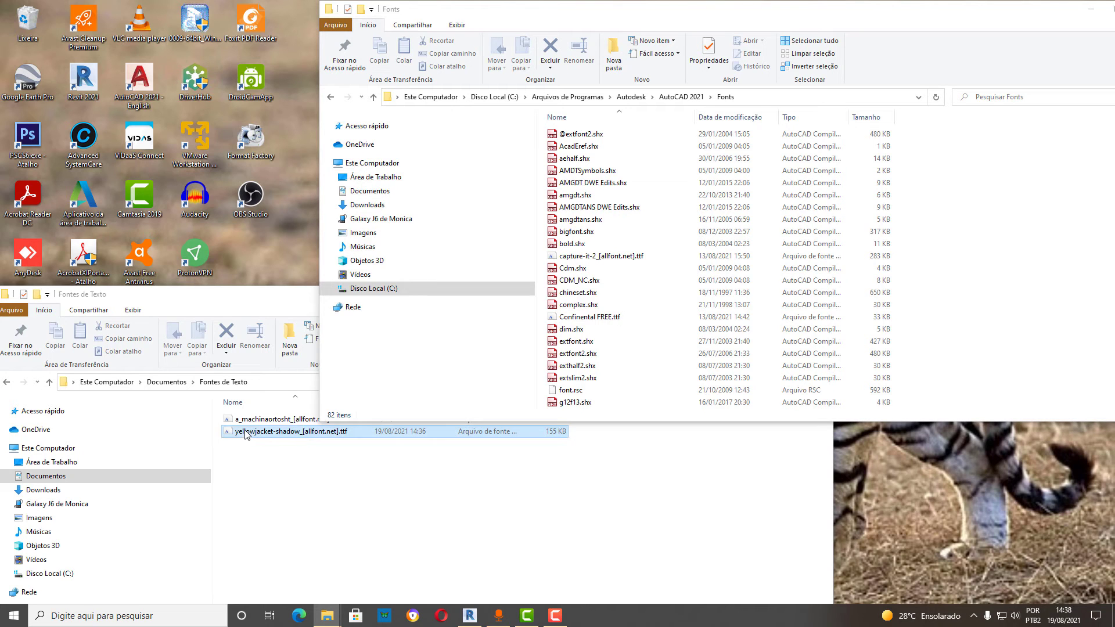
pyautogui.rightClick(246, 432)
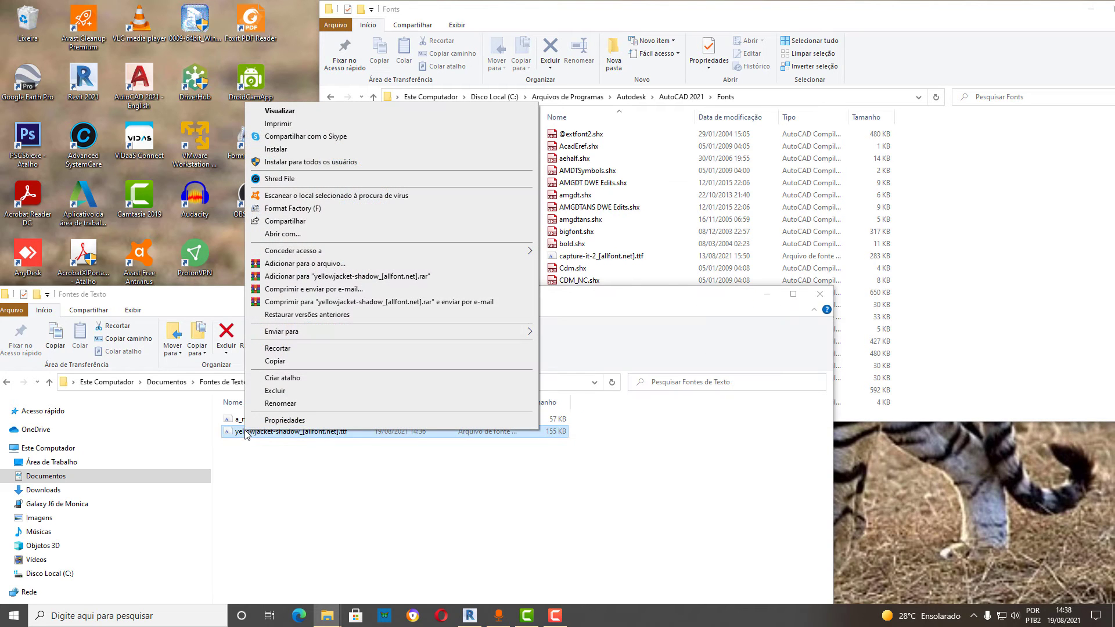
pyautogui.click(273, 361)
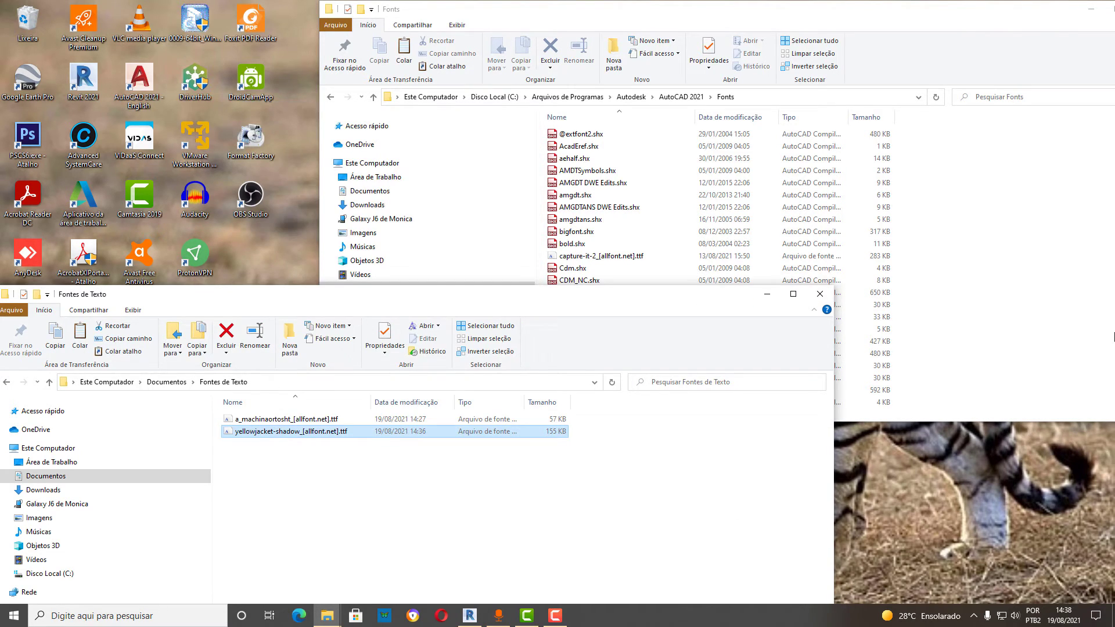
pyautogui.click(1003, 249)
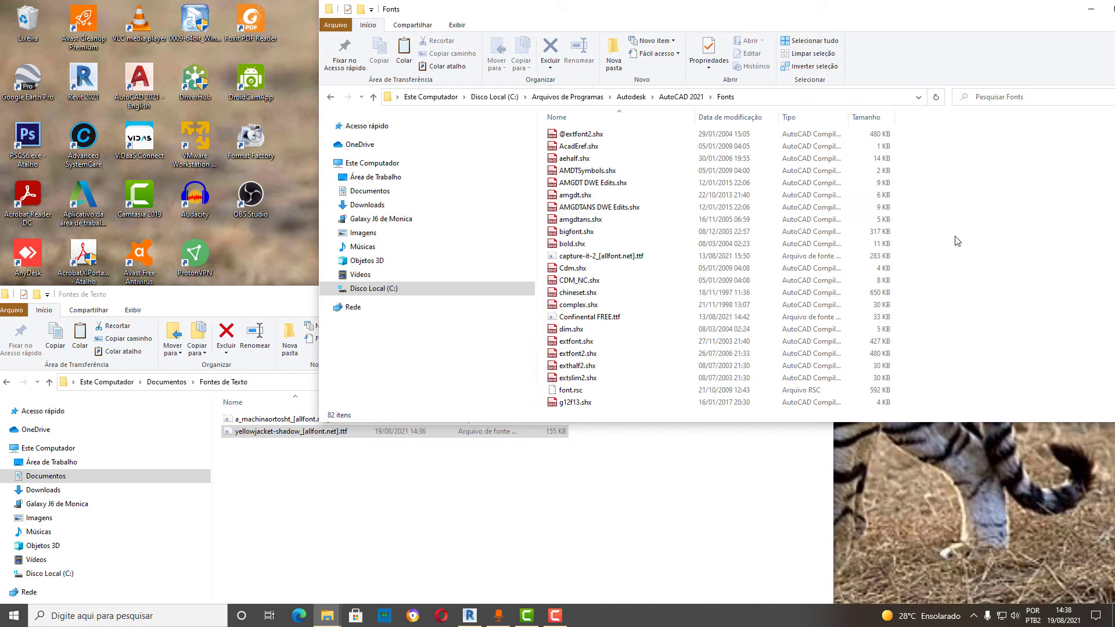
pyautogui.rightClick(985, 264)
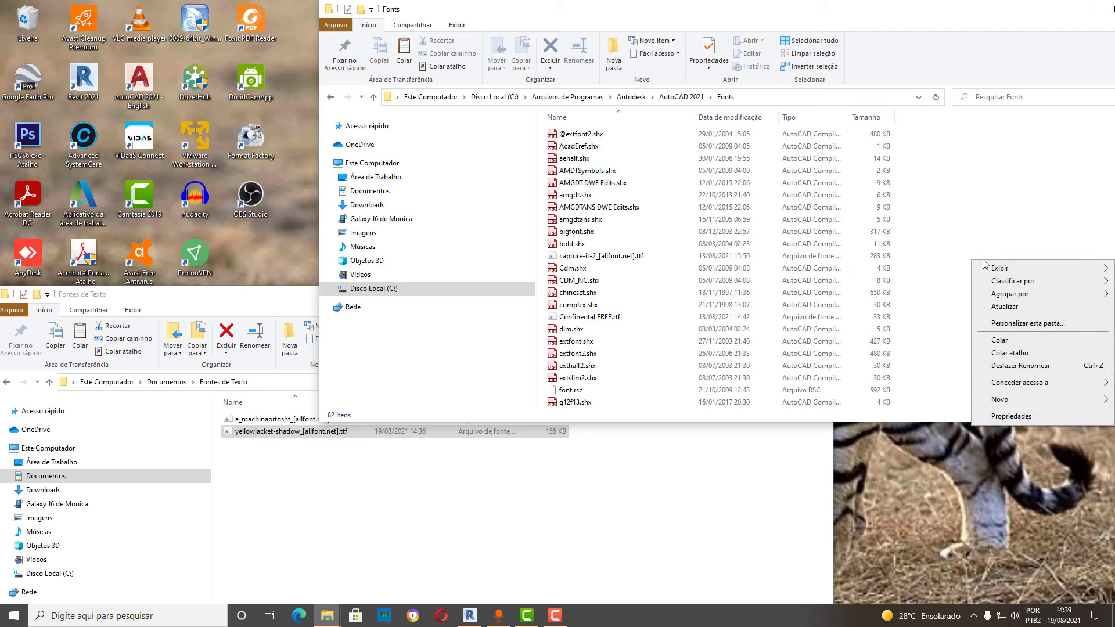
pyautogui.click(1001, 343)
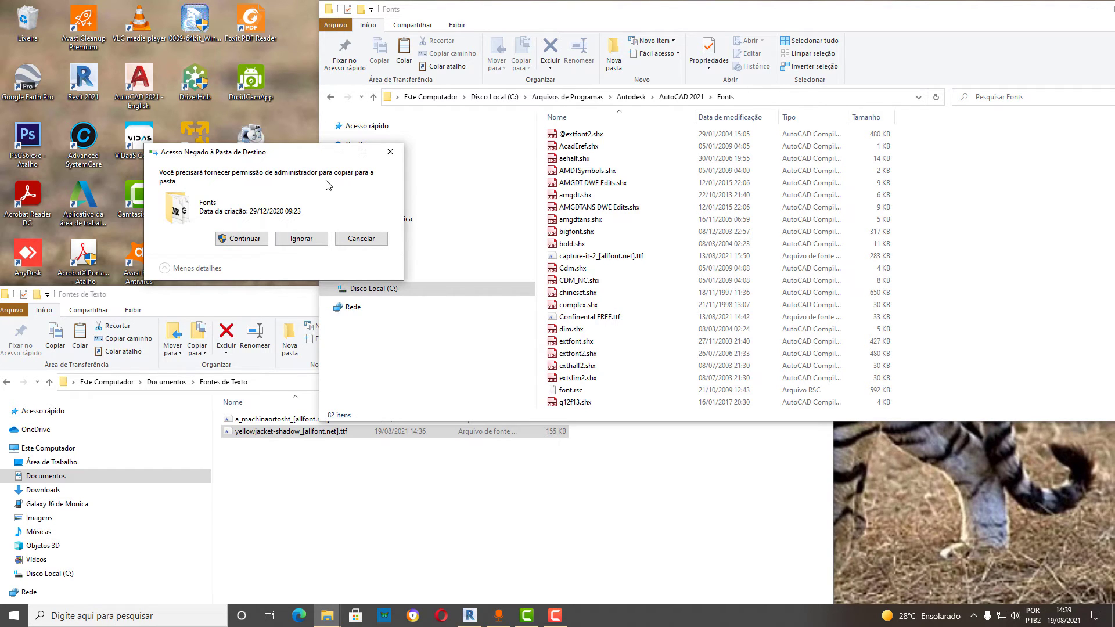
pyautogui.click(242, 238)
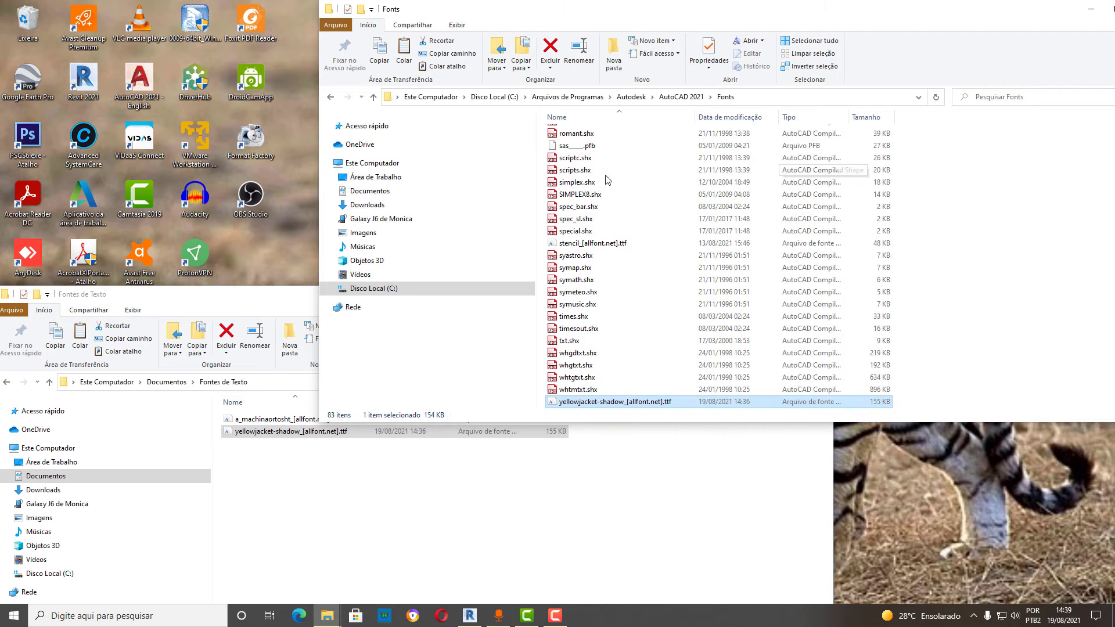
pyautogui.doubleClick(1024, 19)
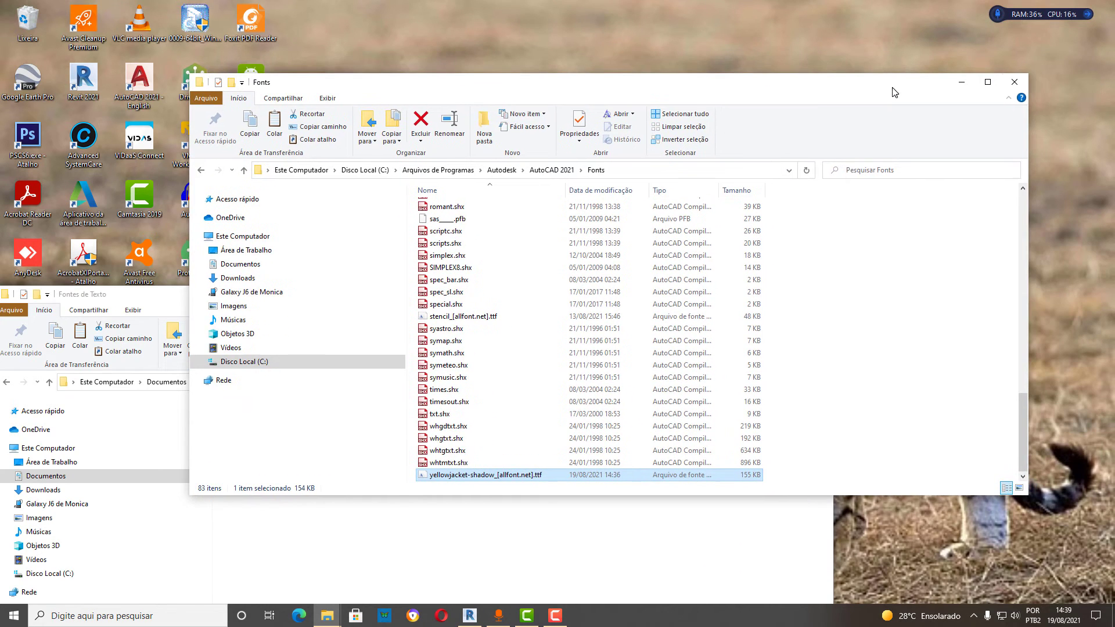
pyautogui.click(1010, 80)
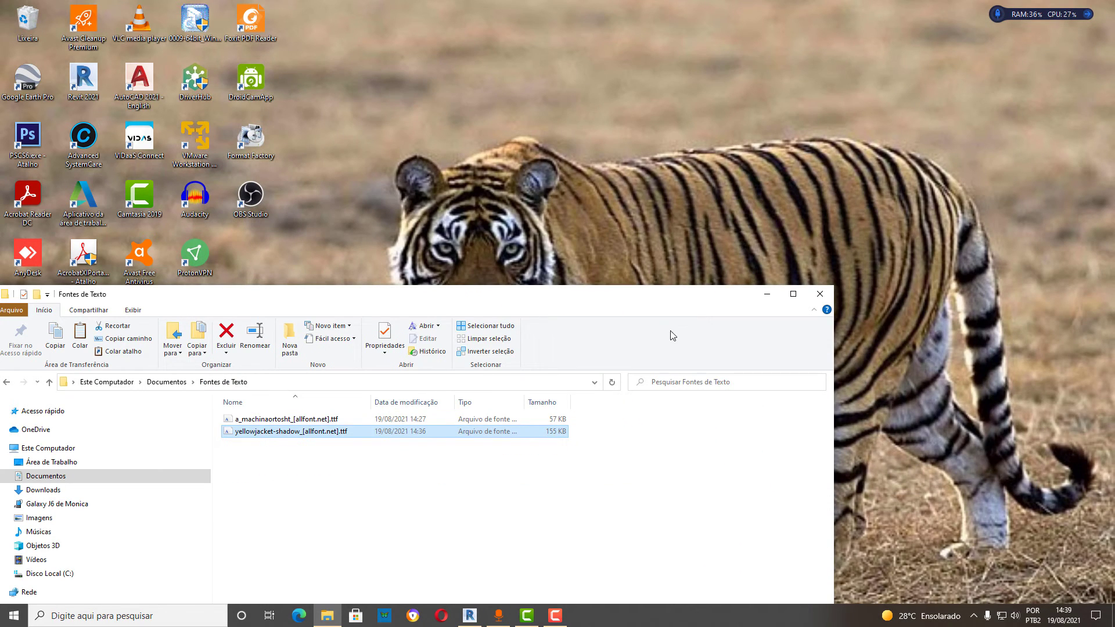
# Close Fontes de Texto, start a new blank Drawing1 and turn off its grid
pyautogui.click(825, 295)
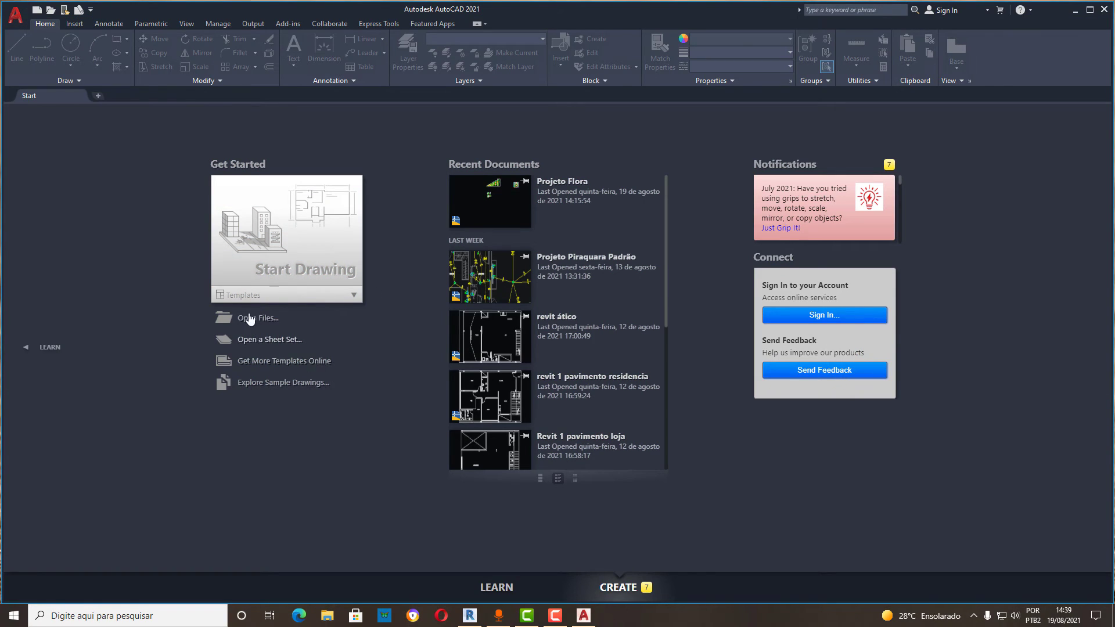
pyautogui.click(283, 250)
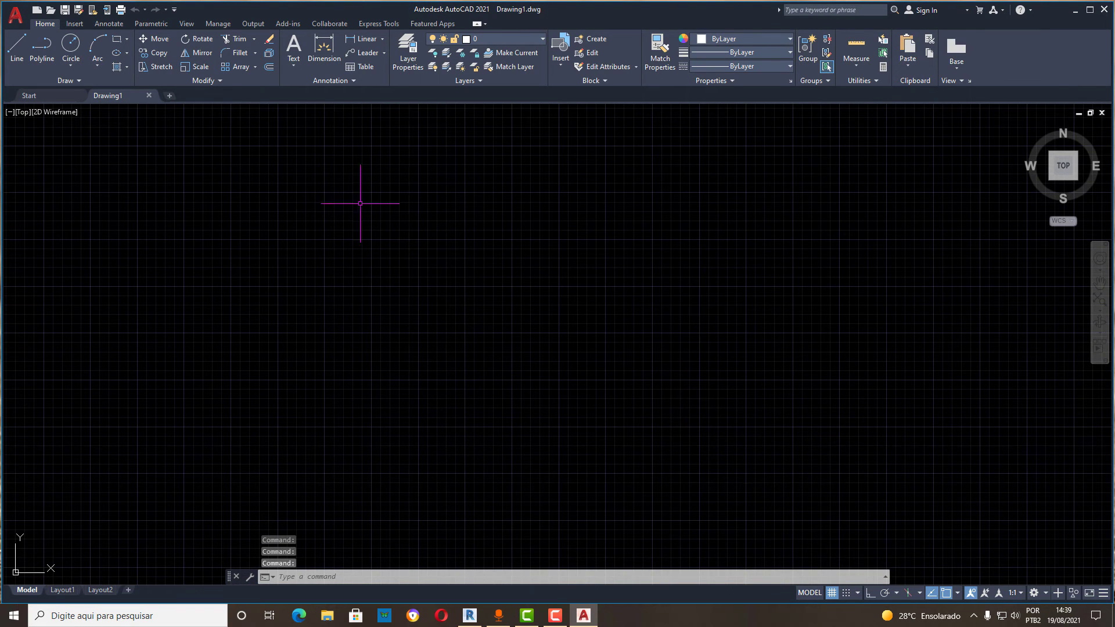
pyautogui.click(833, 593)
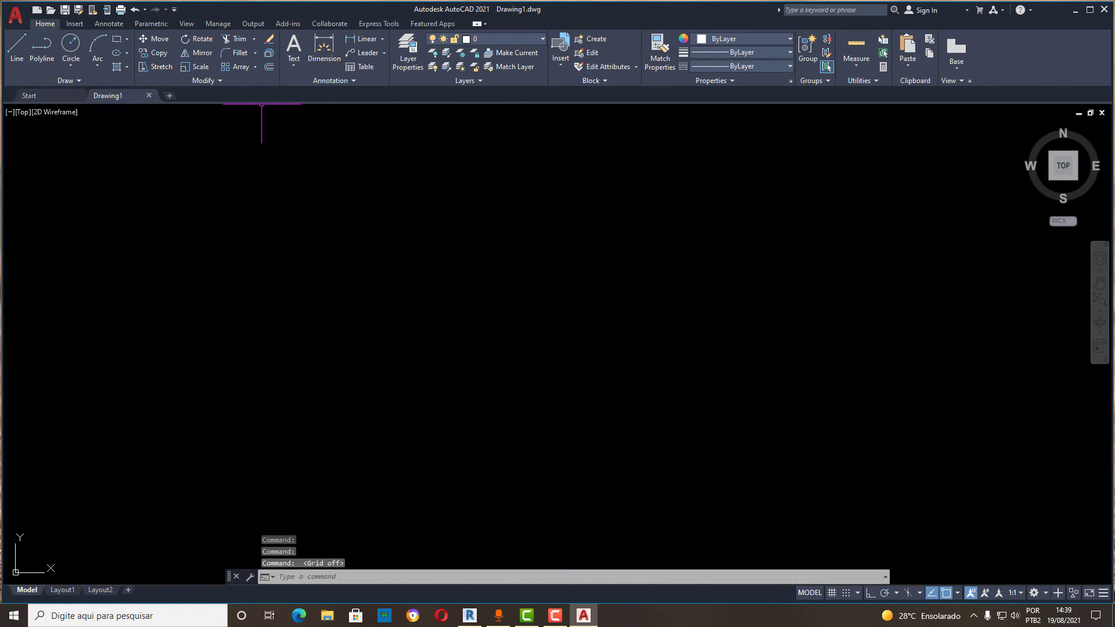
# Draw a multiline text box and set its font to Yellowjacket Shadow
pyautogui.click(293, 46)
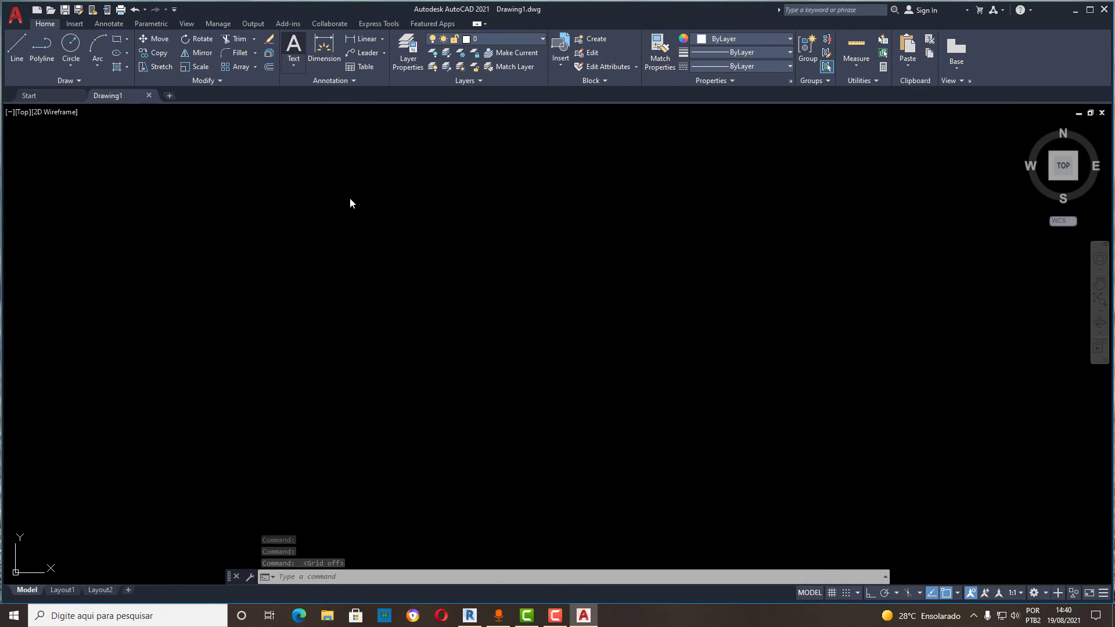
pyautogui.click(293, 199)
pyautogui.click(540, 248)
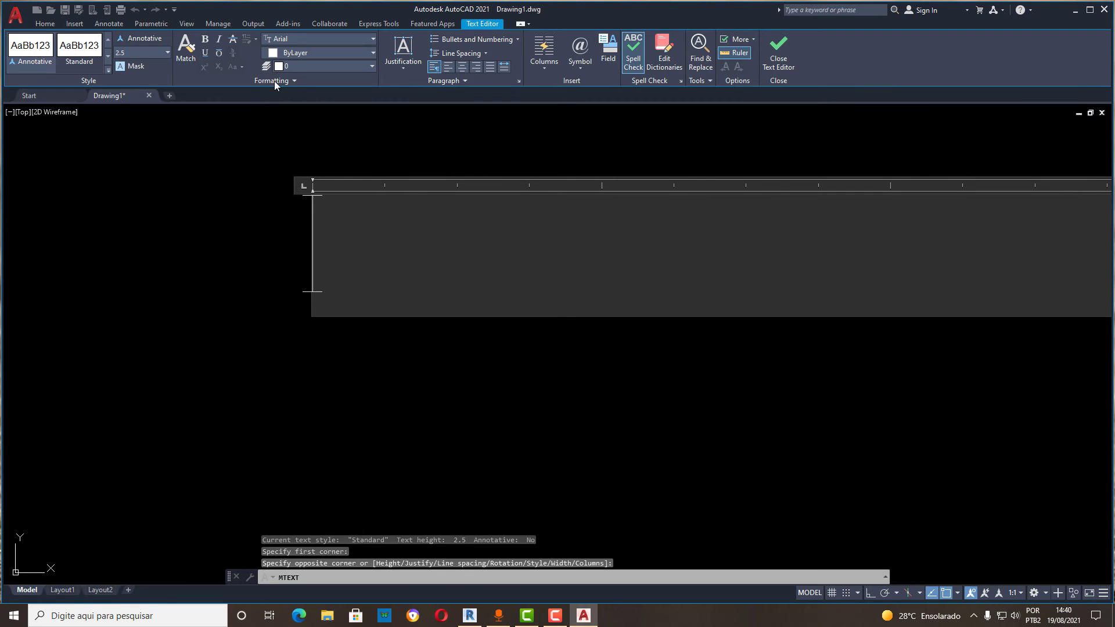
pyautogui.click(370, 41)
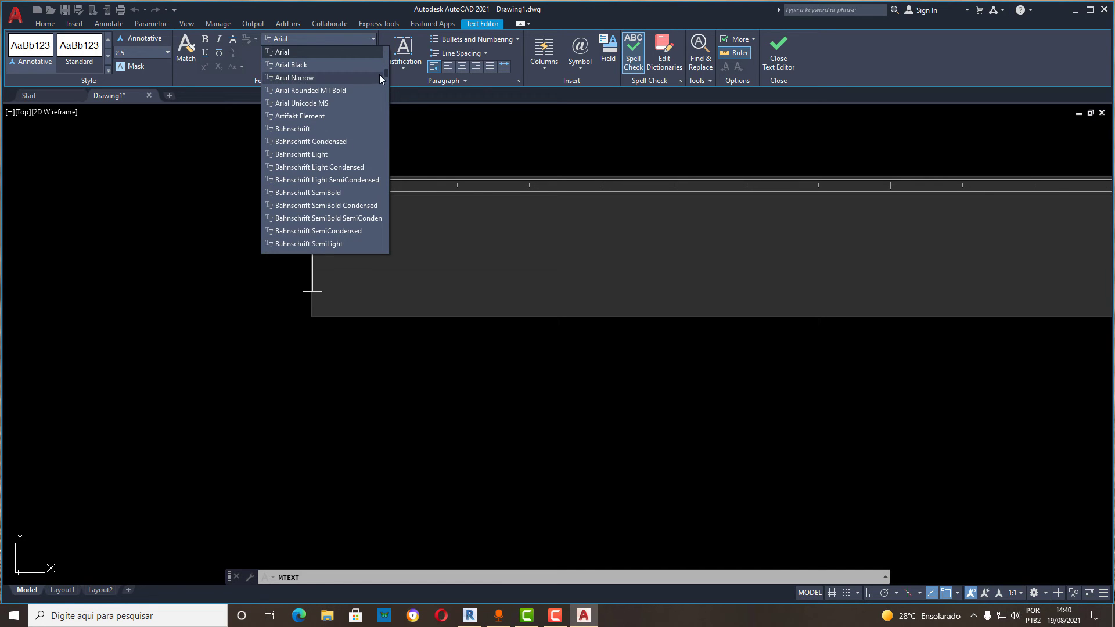
pyautogui.moveTo(384, 72); pyautogui.dragTo(383, 256)
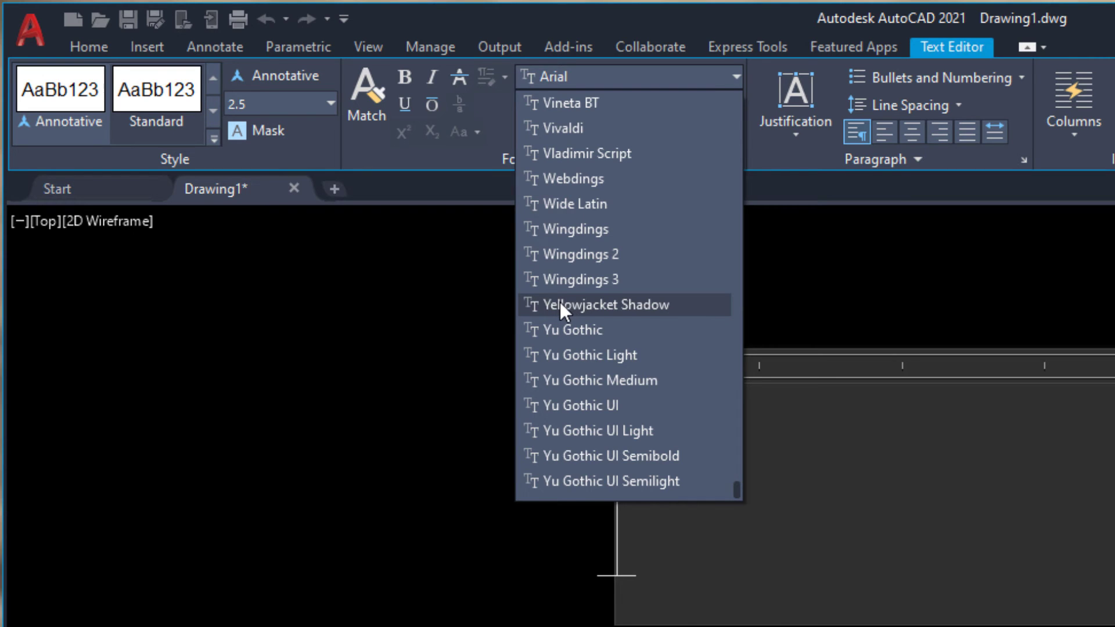
pyautogui.click(560, 305)
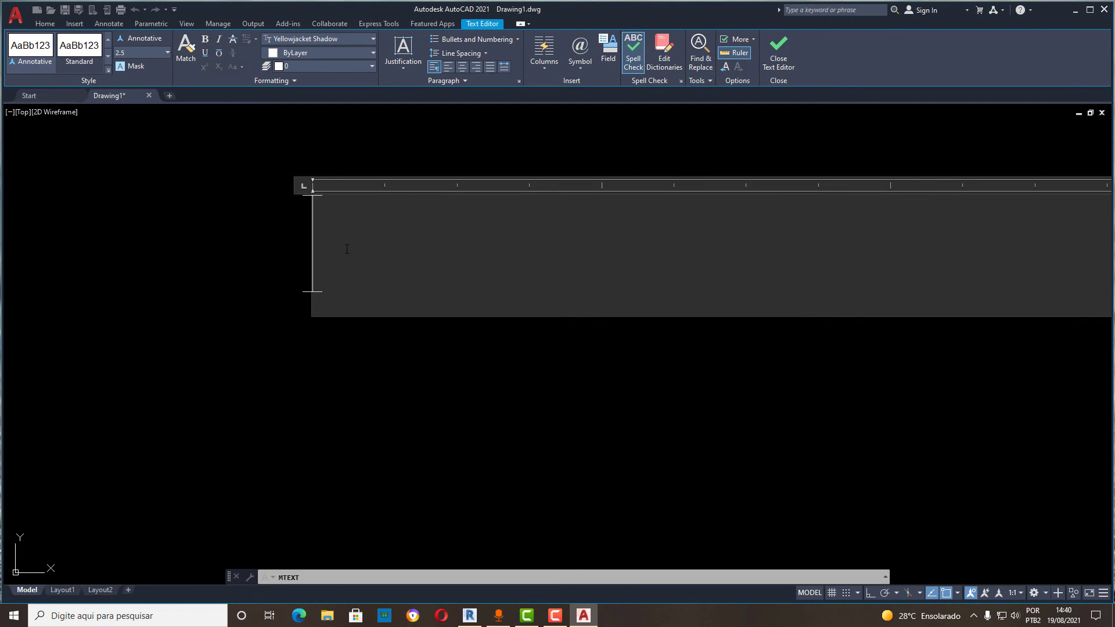
# Write 'NOVAS FONTES' and 'NO AUTOCAD' on two lines, commit, and zoom in on it
pyautogui.write('NOVA')
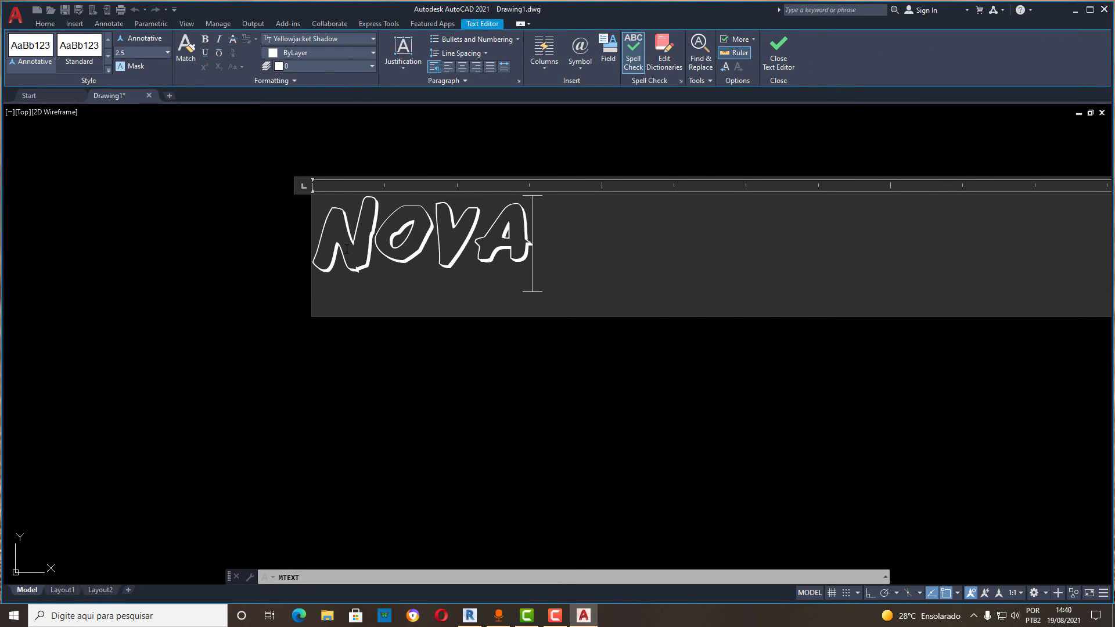
pyautogui.write('S FONTES')
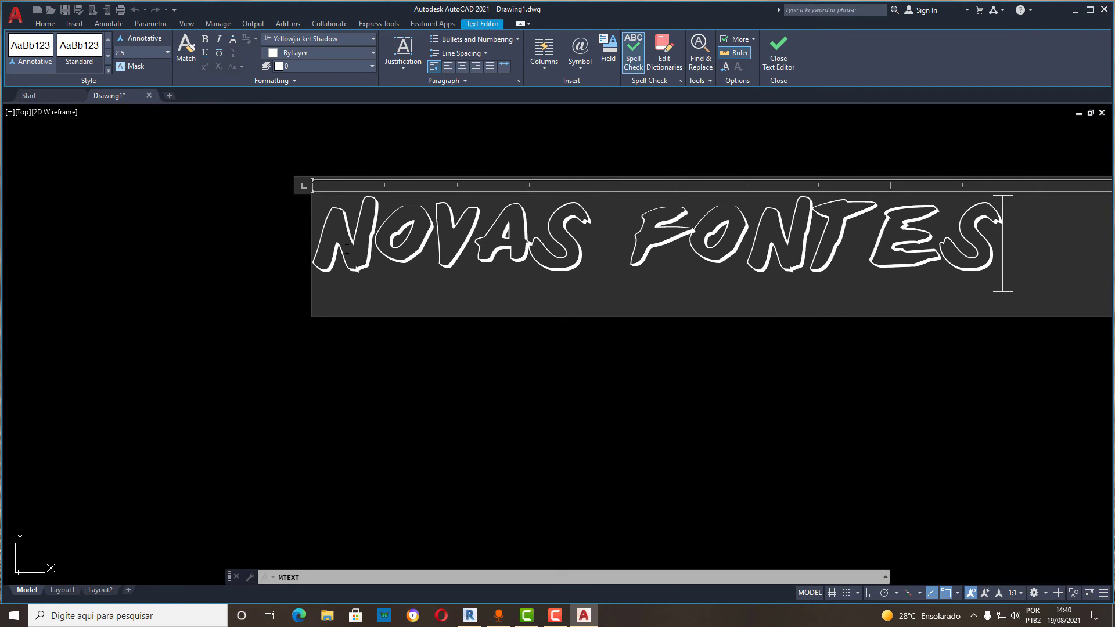
pyautogui.press('Return')
pyautogui.write('NOVAUTOCAD')
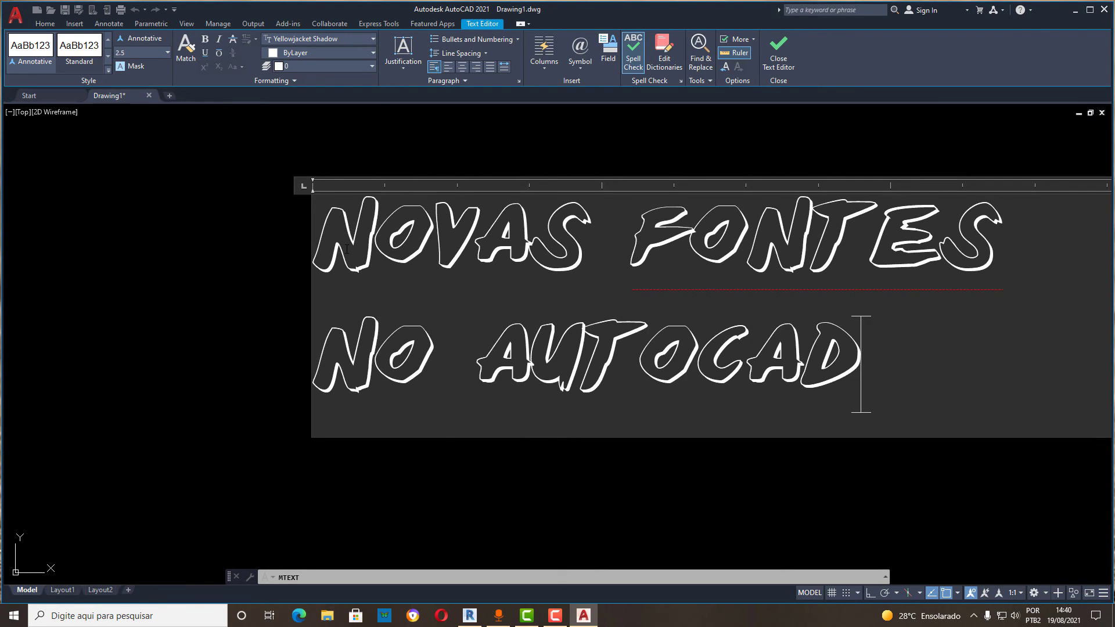
pyautogui.click(561, 477)
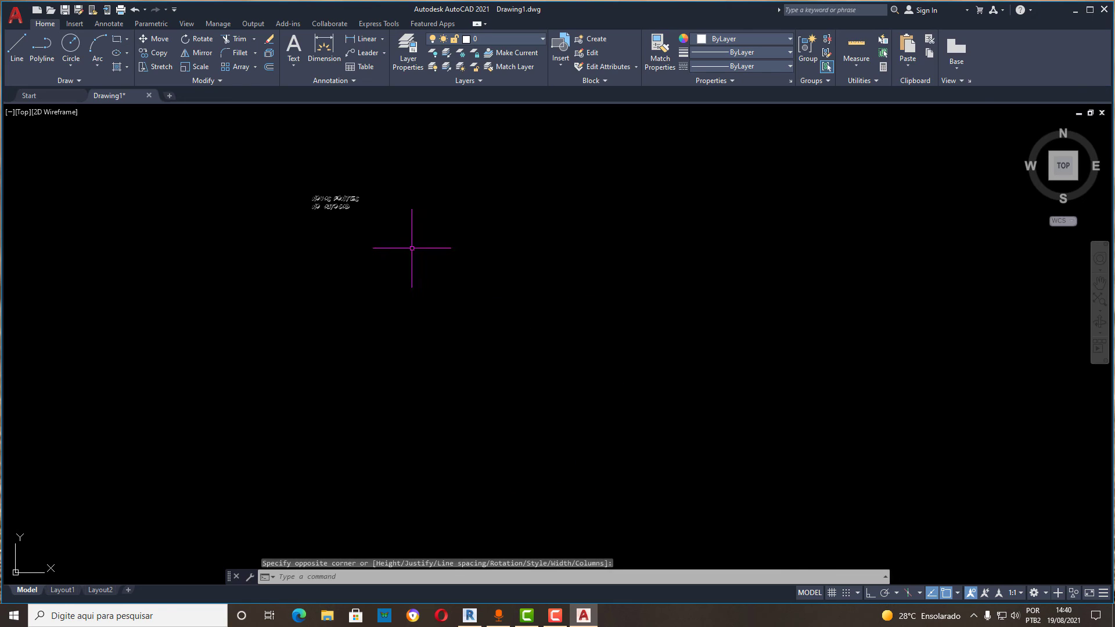
pyautogui.scroll(5, 299, 175)
pyautogui.scroll(4, 391, 240)
pyautogui.scroll(2, 407, 348)
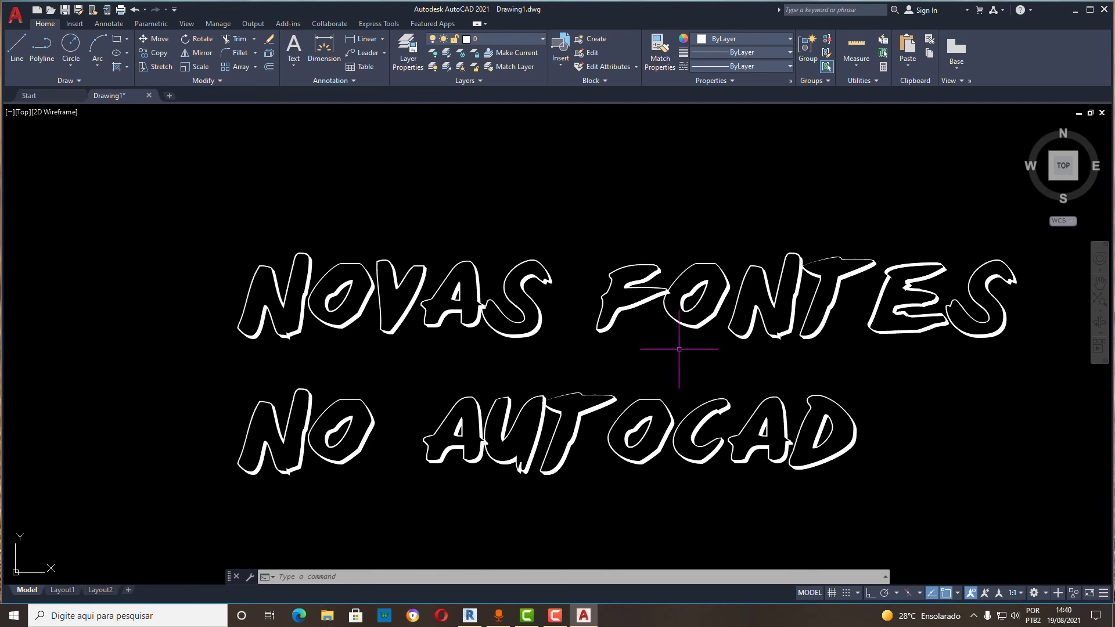
pyautogui.click(130, 621)
# Launch Word, create a blank document, and confirm its font list includes Yellowjacket Shadow
pyautogui.write('word')
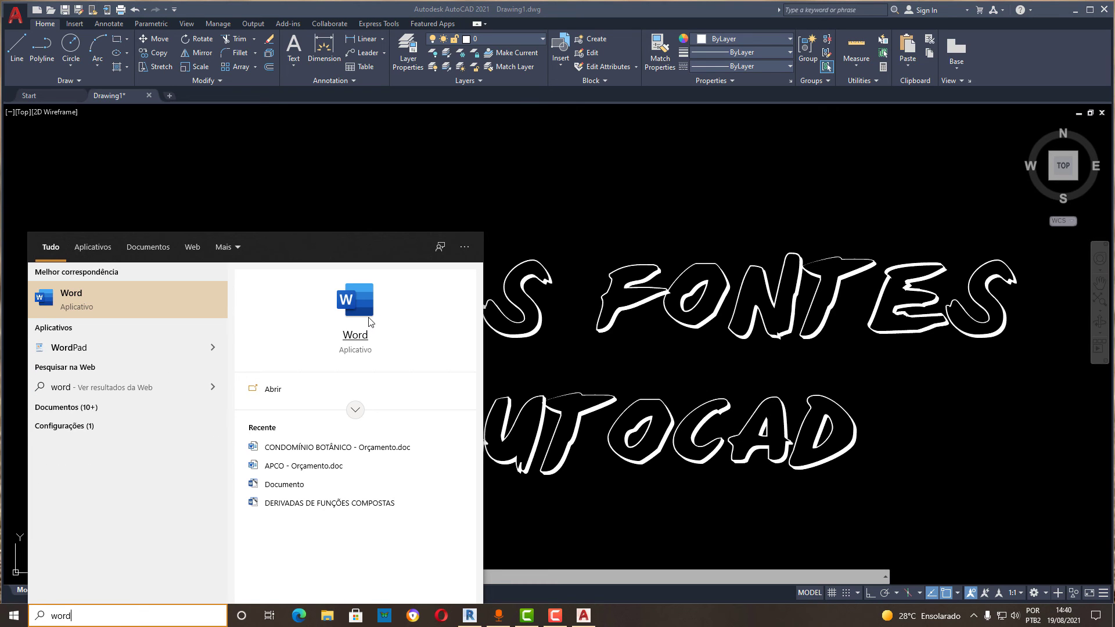
pyautogui.click(362, 316)
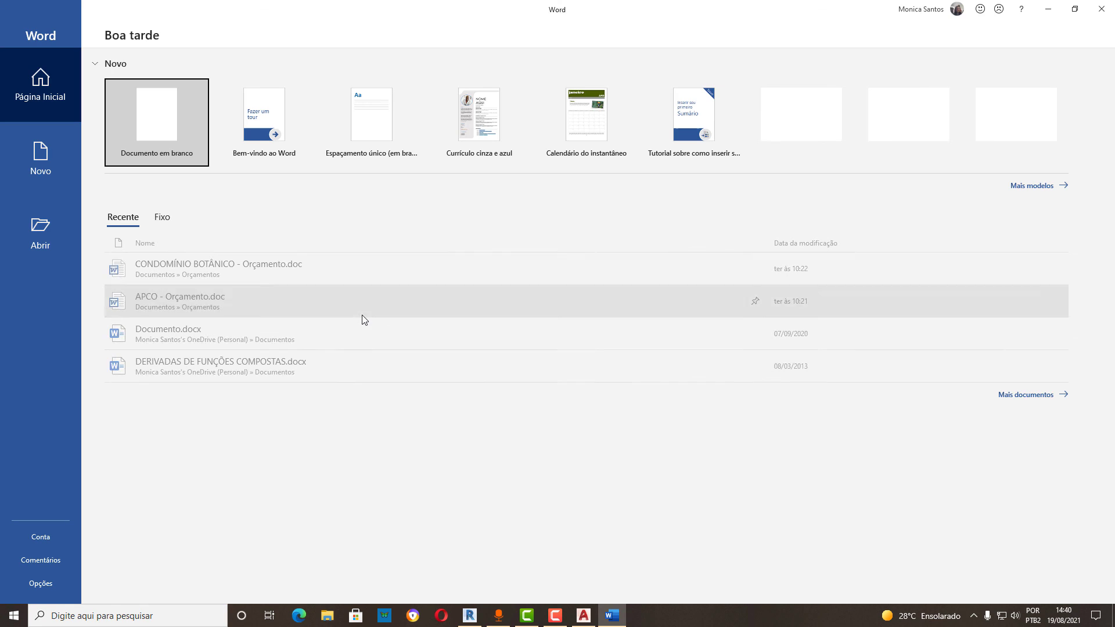
pyautogui.click(132, 117)
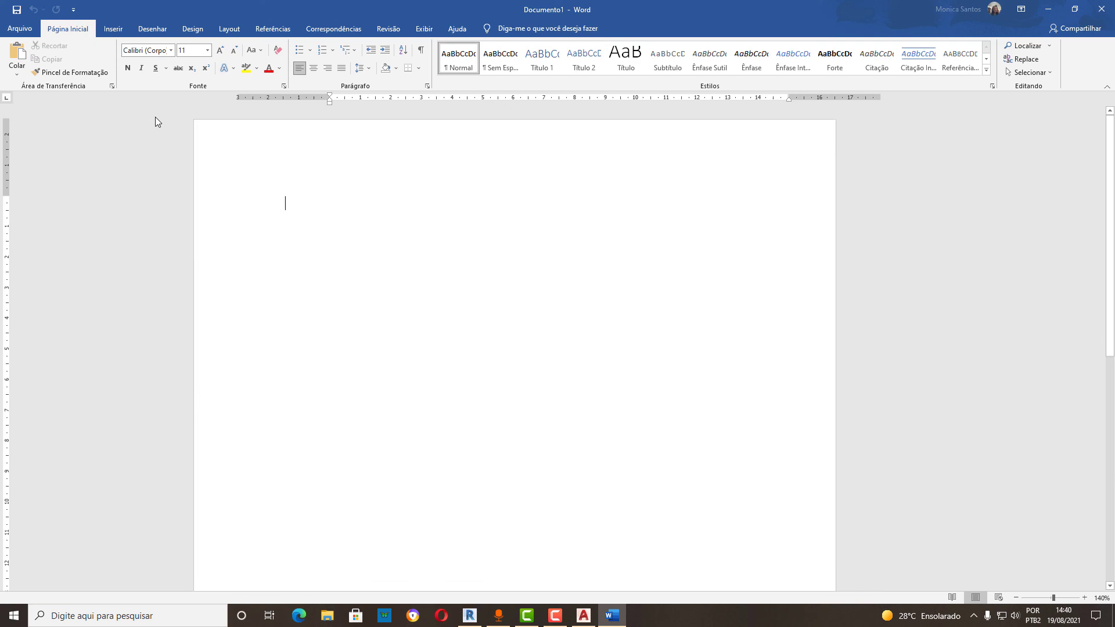
pyautogui.click(170, 50)
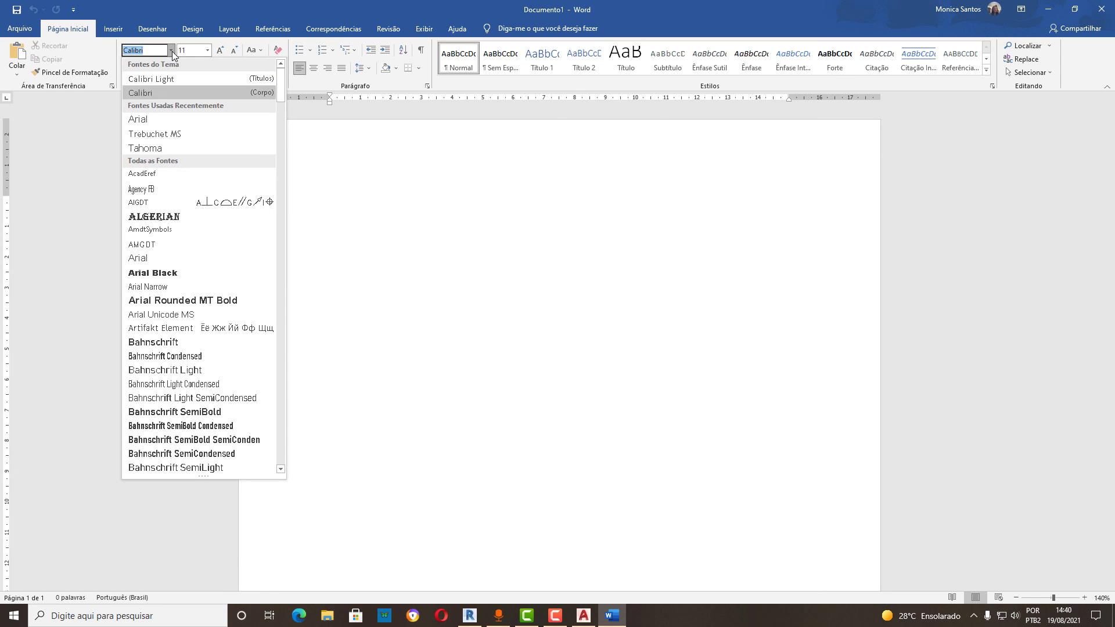
pyautogui.moveTo(283, 96); pyautogui.dragTo(281, 459)
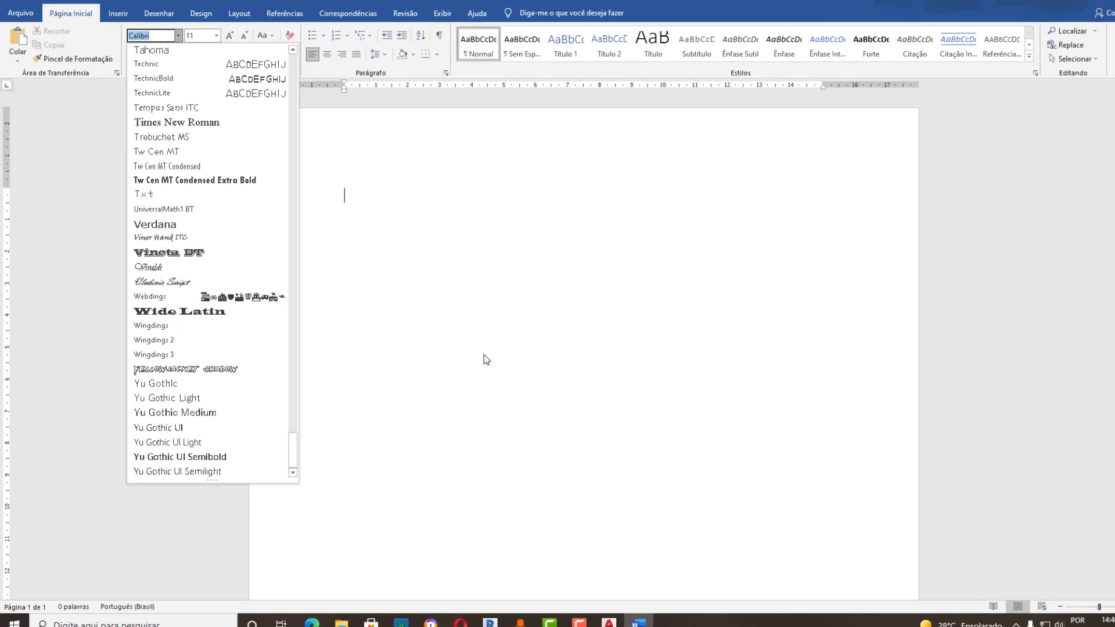
pyautogui.click(463, 356)
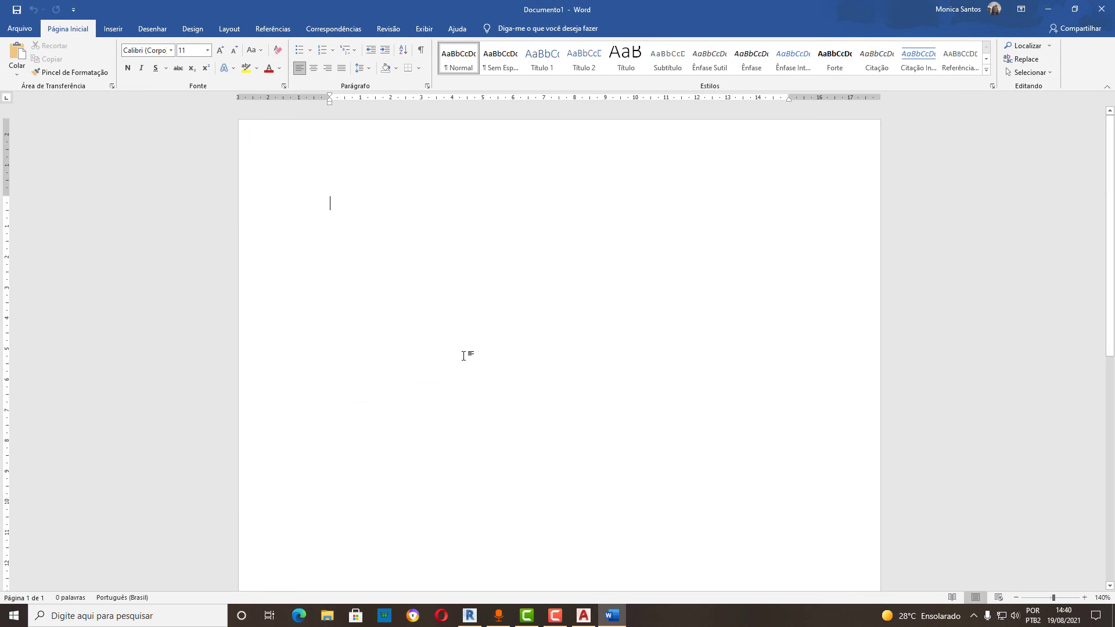
# Switch back to the AutoCAD drawing from the taskbar
pyautogui.click(583, 616)
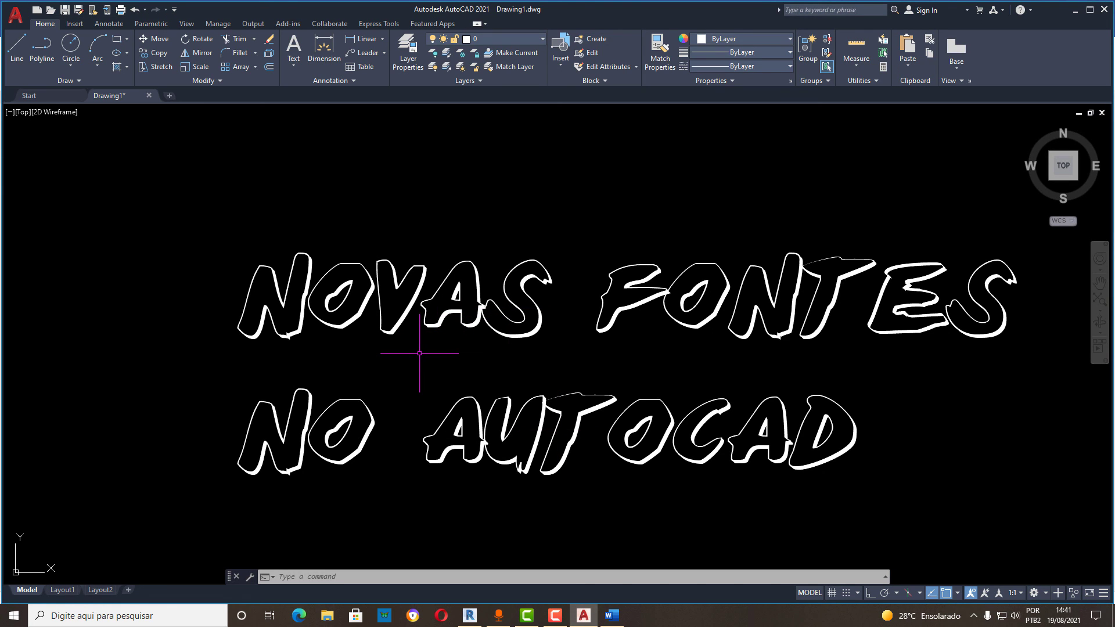